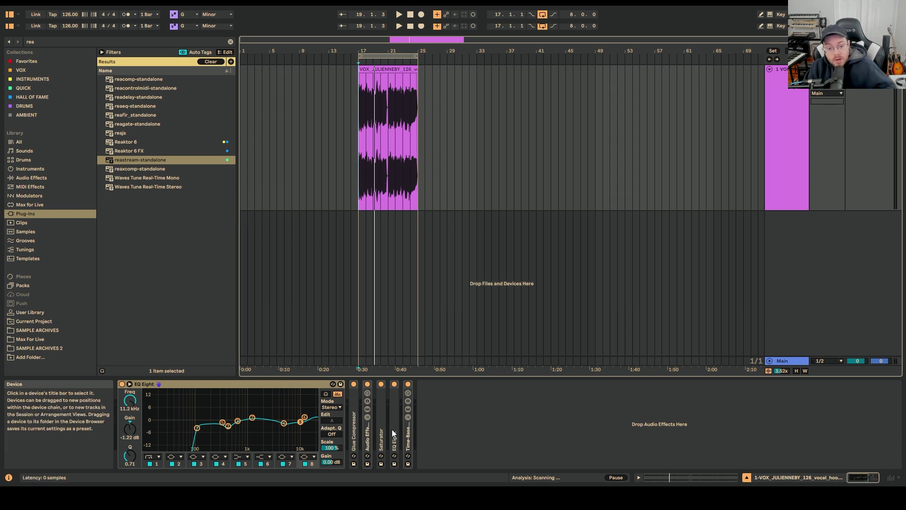
Deactivate all devices in the vocal track's chain and play the dry vocal clip from bar 17.
{"action": "left_click", "coordinate": [409, 435]}
{"action": "left_click", "coordinate": [216, 386], "text": "shift"}
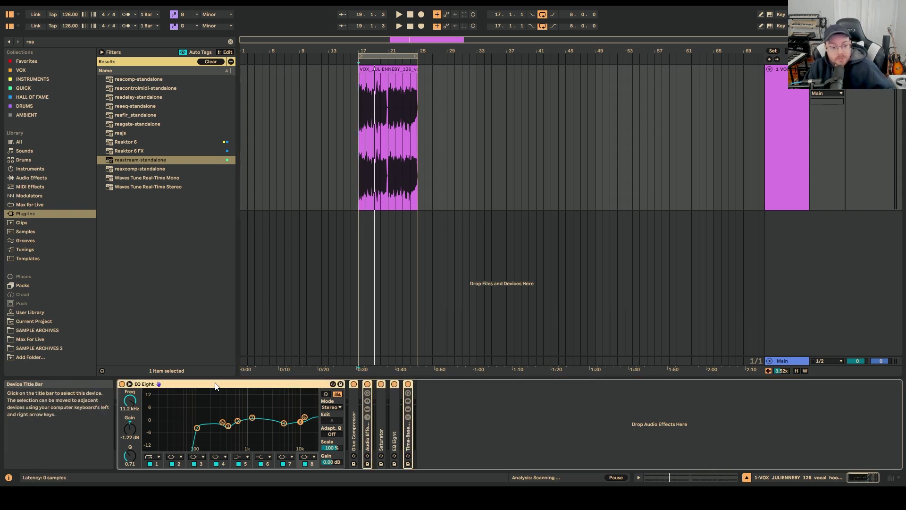
{"action": "left_click", "coordinate": [122, 385]}
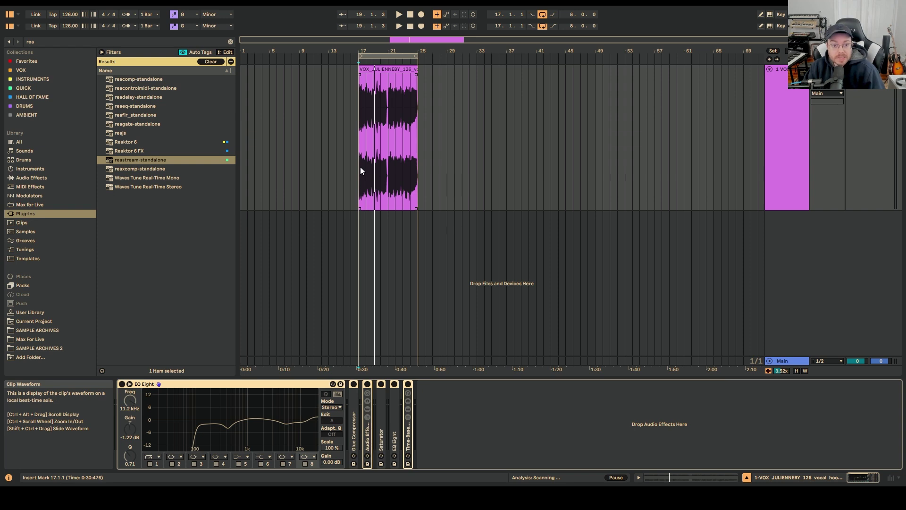
{"action": "key", "text": "space"}
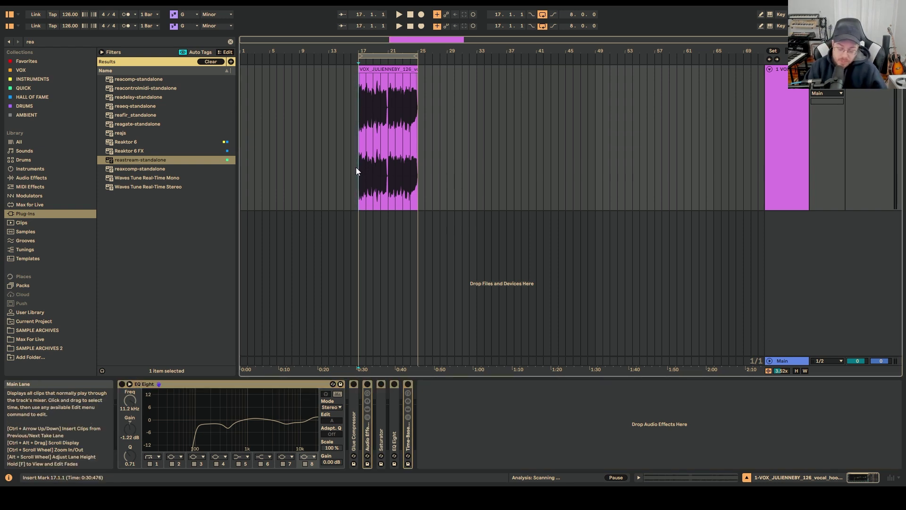
{"action": "key", "text": "space"}
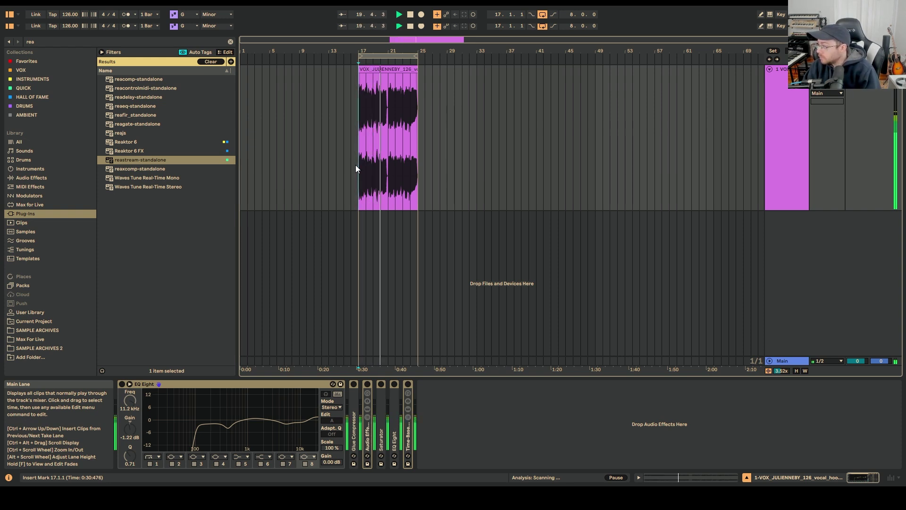
{"action": "key", "text": "space"}
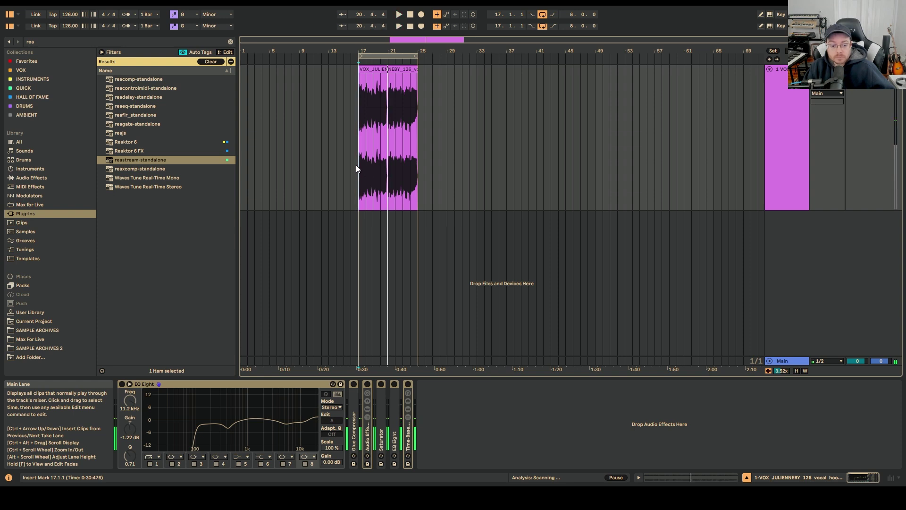
Reactivate all devices in the chain and play the processed vocal from bar 17.
{"action": "left_click", "coordinate": [406, 438]}
{"action": "left_click", "coordinate": [378, 162]}
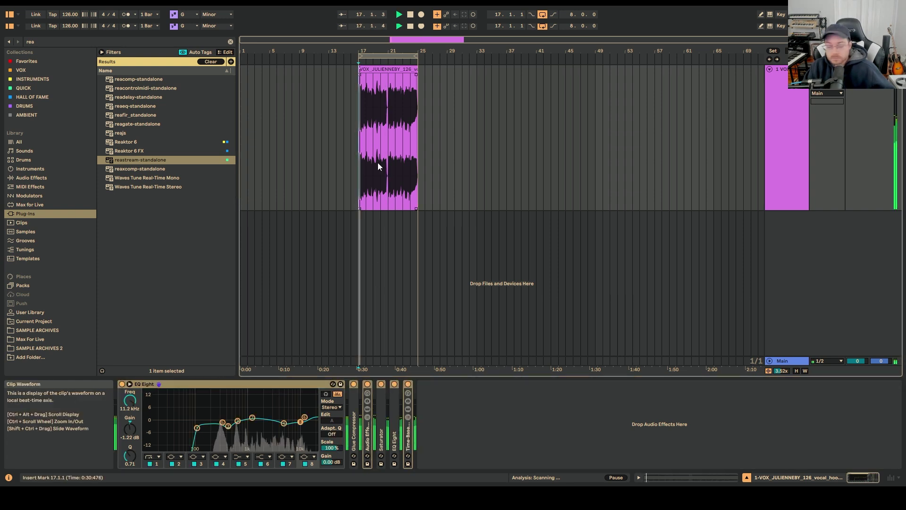
{"action": "key", "text": "space"}
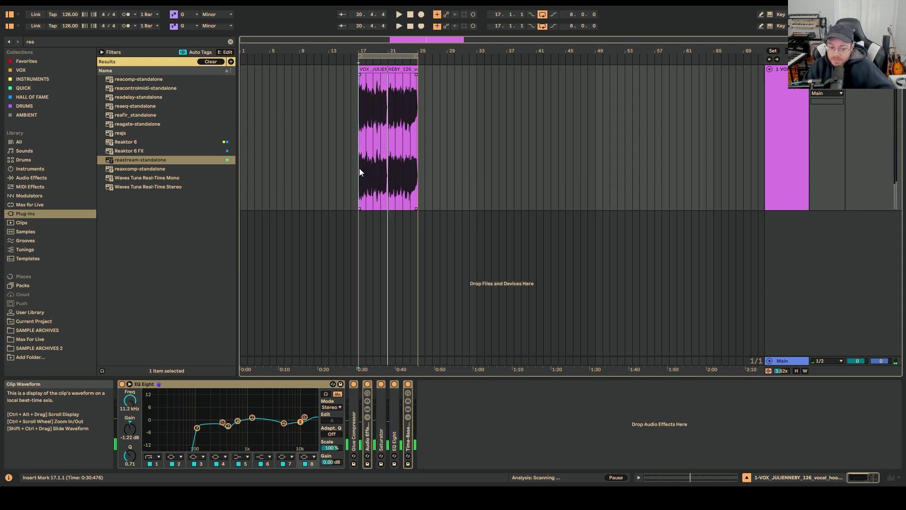
Examine the vocal clip's gain and warp settings, and return to the vocal track's device chain.
{"action": "left_click", "coordinate": [407, 436]}
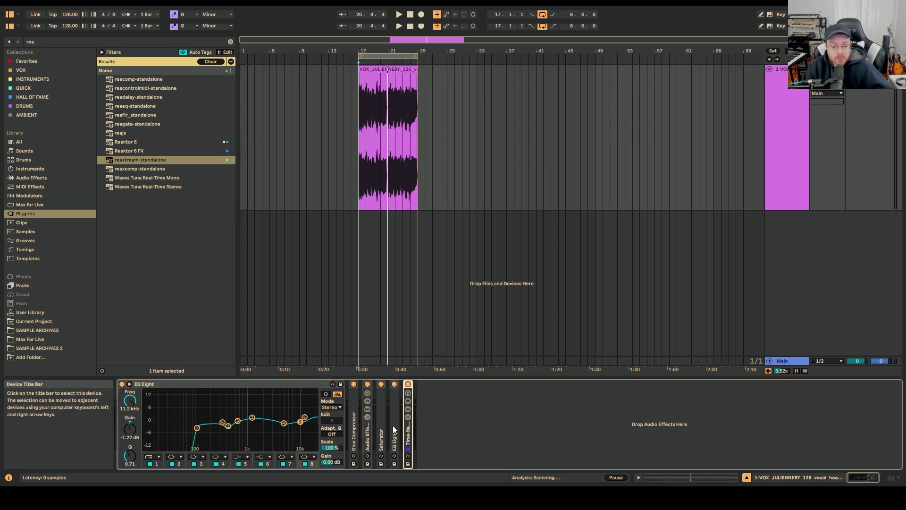
{"action": "left_click", "coordinate": [275, 383], "text": "shift"}
{"action": "left_click", "coordinate": [376, 67]}
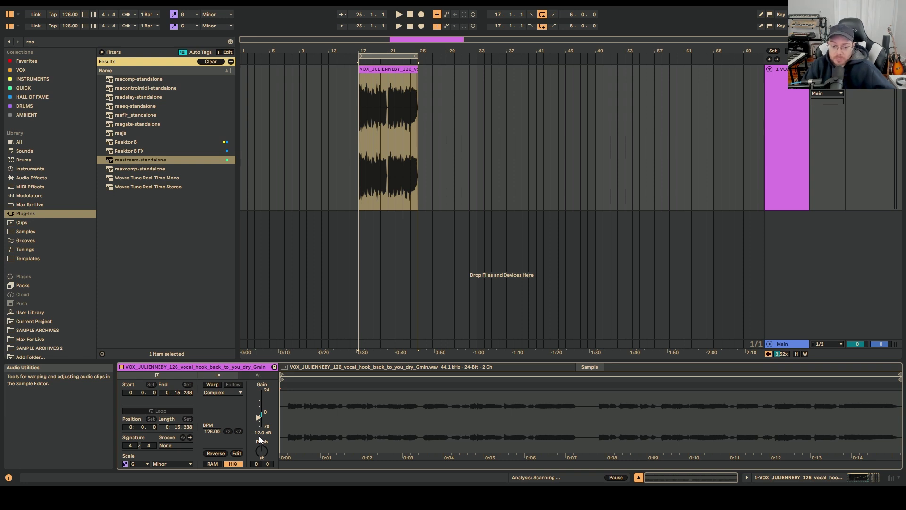
{"action": "key", "text": "shift+Tab"}
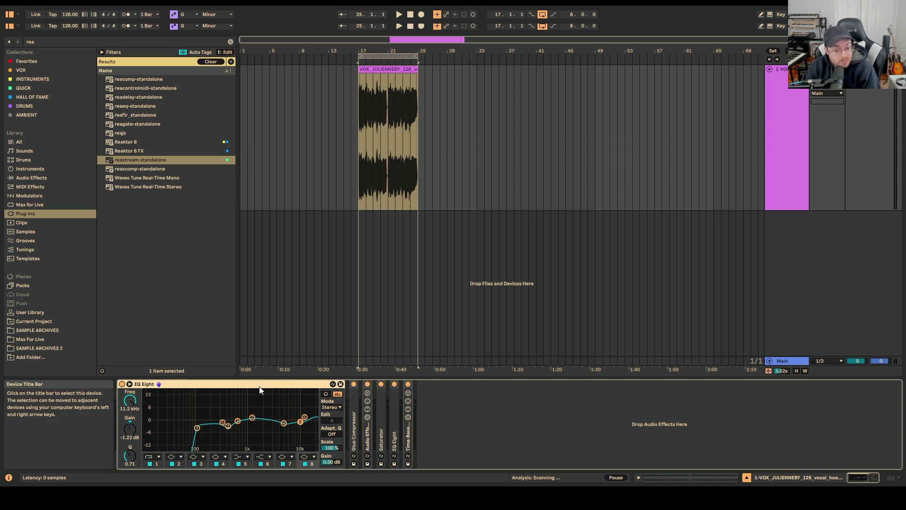
Expand the first EQ Eight to its large frequency display to examine the filter curve.
{"action": "left_click", "coordinate": [130, 384]}
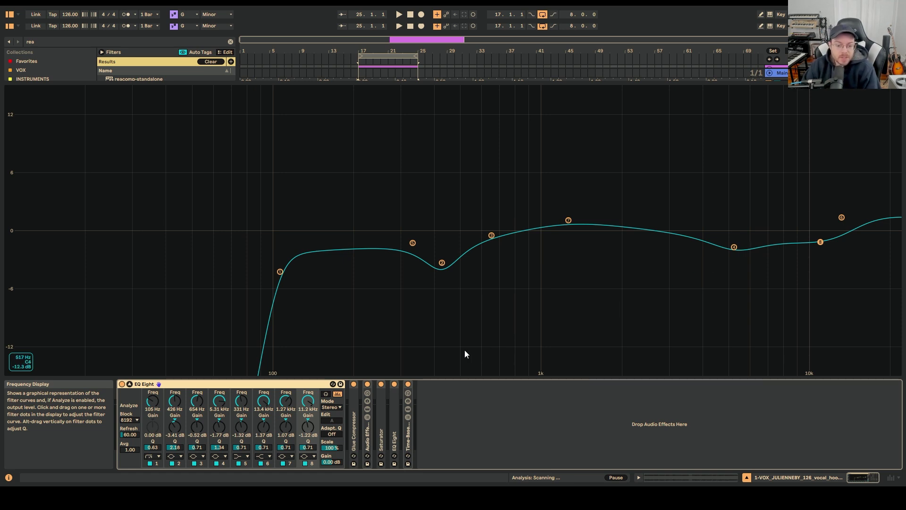
{"action": "left_click", "coordinate": [129, 383]}
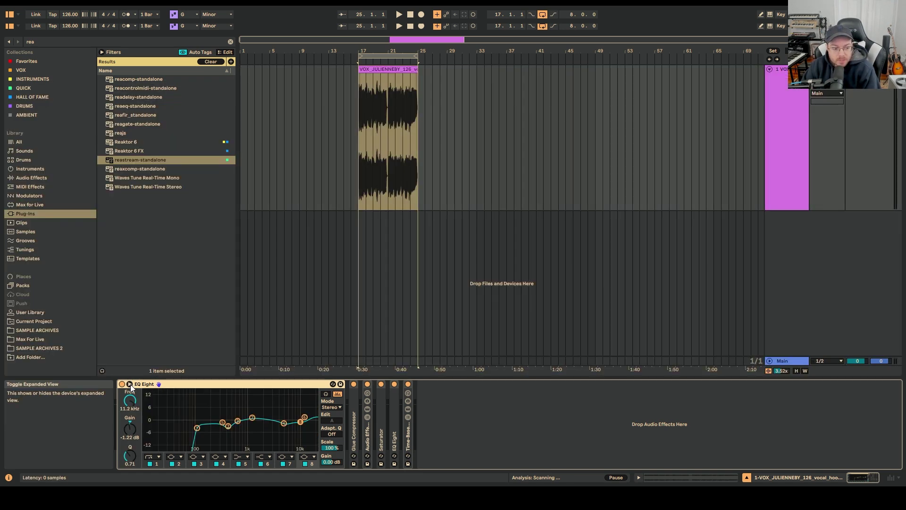
{"action": "left_click", "coordinate": [129, 384]}
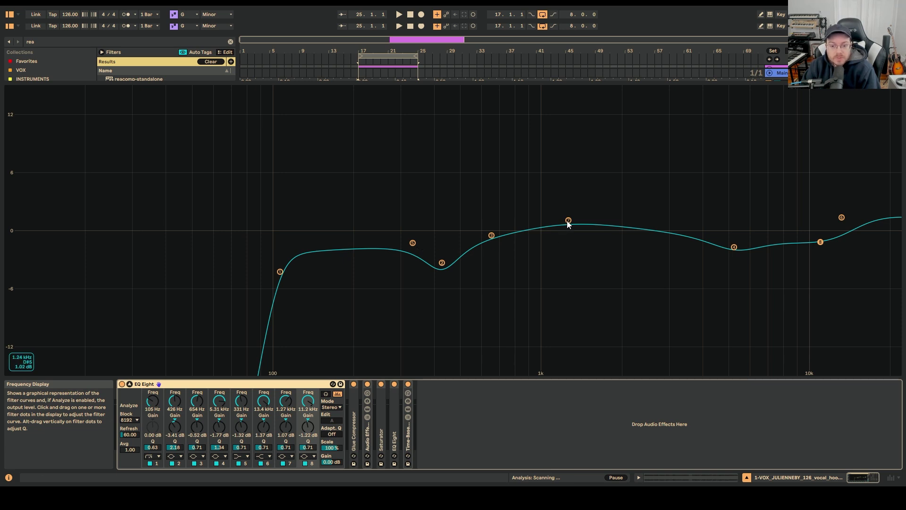
Try Adaptive Q on the EQ Eight by raising band 7 to about 12.5 dB at 2.05 kHz, and revert both changes.
{"action": "left_click", "coordinate": [333, 433]}
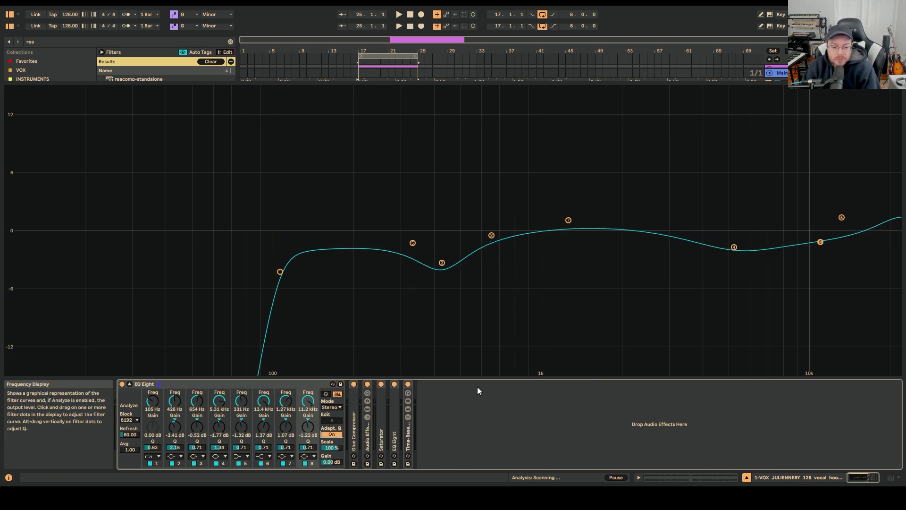
{"action": "left_click", "coordinate": [335, 432]}
{"action": "left_click", "coordinate": [336, 432]}
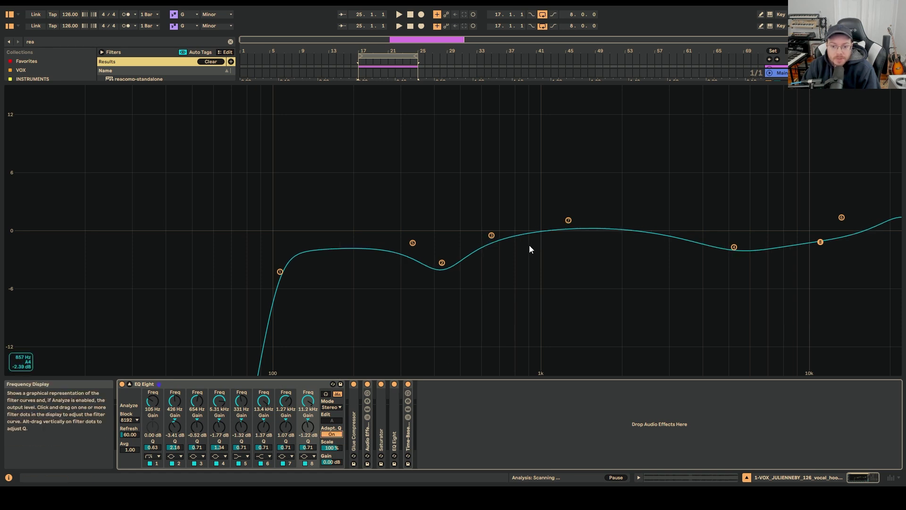
{"action": "left_click_drag", "start_coordinate": [568, 220], "coordinate": [623, 112]}
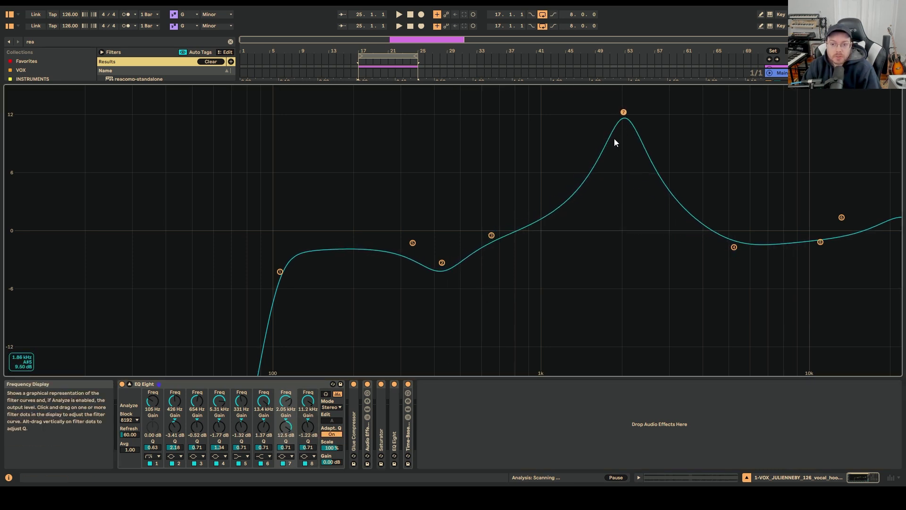
{"action": "key", "text": "ctrl+z"}
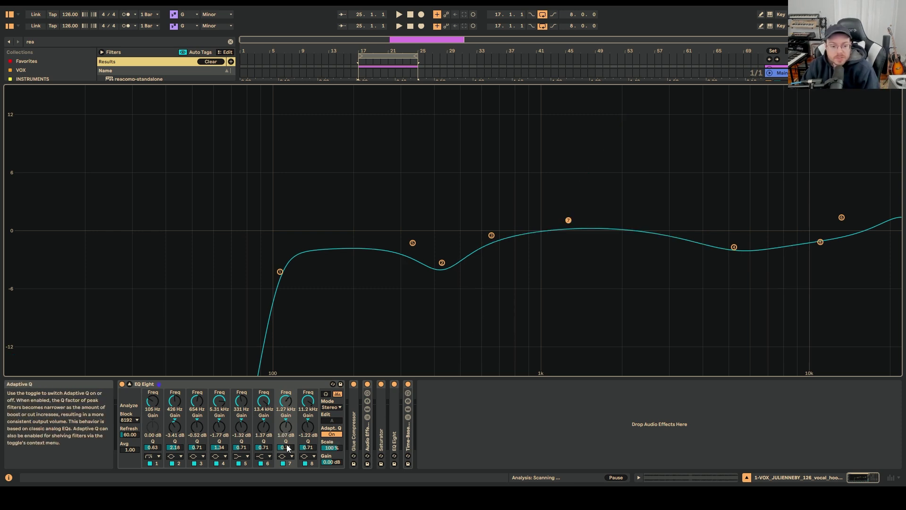
{"action": "left_click", "coordinate": [330, 435]}
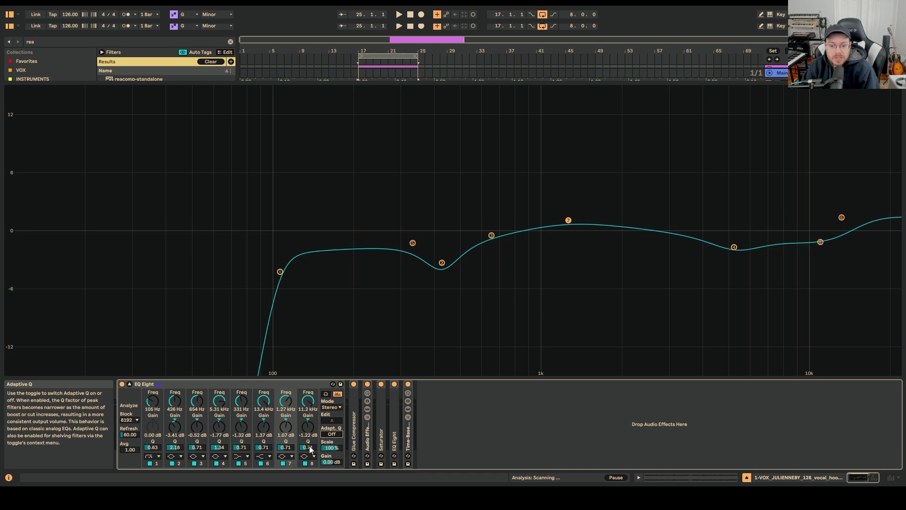
Collapse and fold the first EQ Eight, and unfold the Glue Compressor to examine its settings.
{"action": "left_click", "coordinate": [130, 383]}
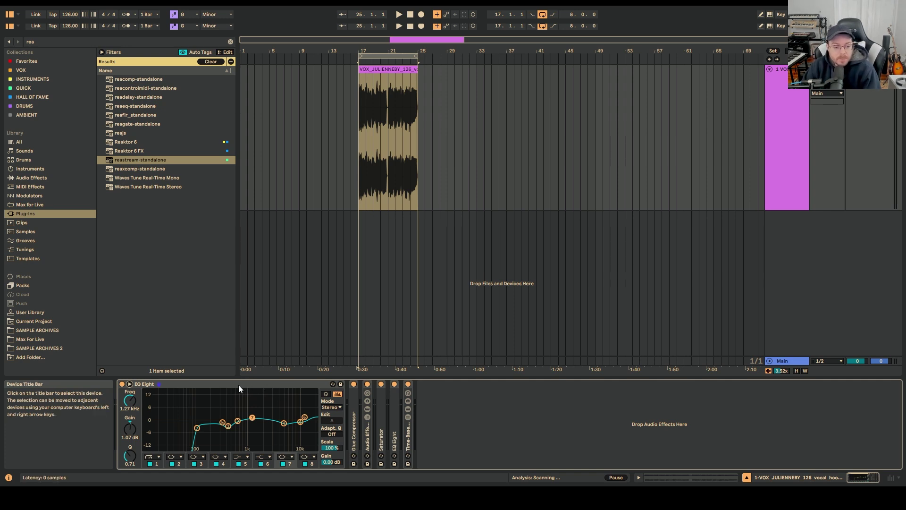
{"action": "left_click", "coordinate": [129, 384]}
{"action": "left_click", "coordinate": [129, 384]}
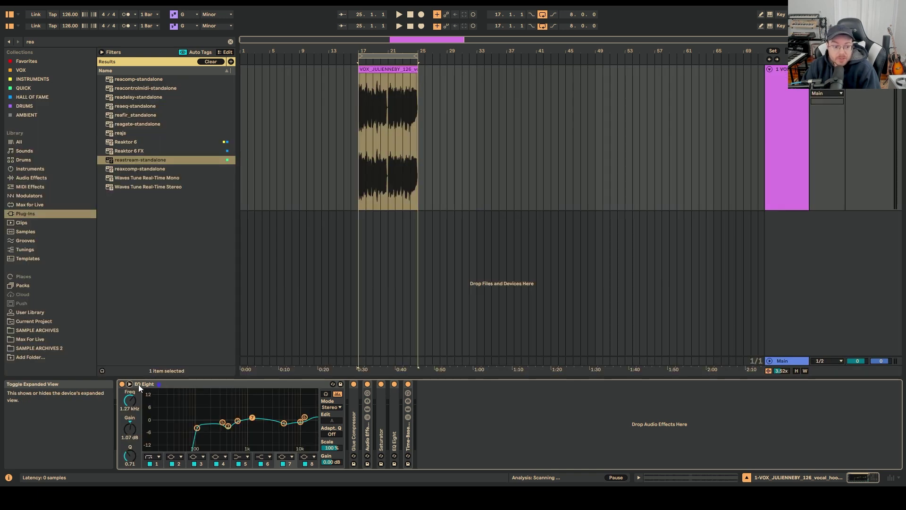
{"action": "double_click", "coordinate": [210, 384]}
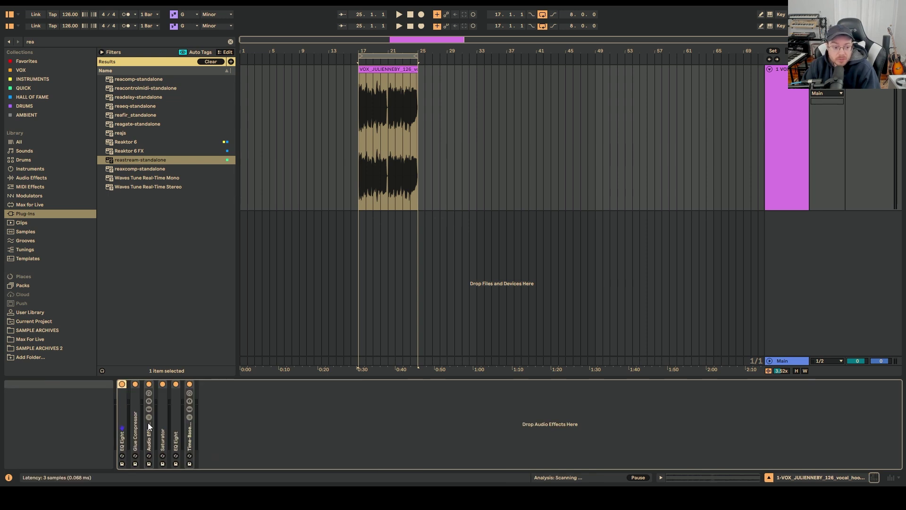
{"action": "double_click", "coordinate": [135, 433]}
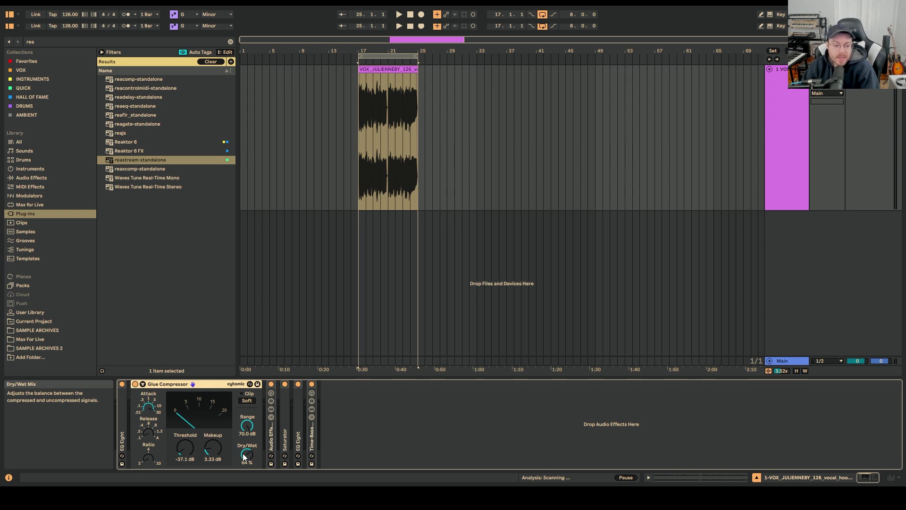
Bypass the whole chain and play the vocal from bar 17, reactivating only the first EQ Eight and the Glue Compressor.
{"action": "left_click", "coordinate": [122, 384], "text": "alt"}
{"action": "left_click", "coordinate": [358, 185]}
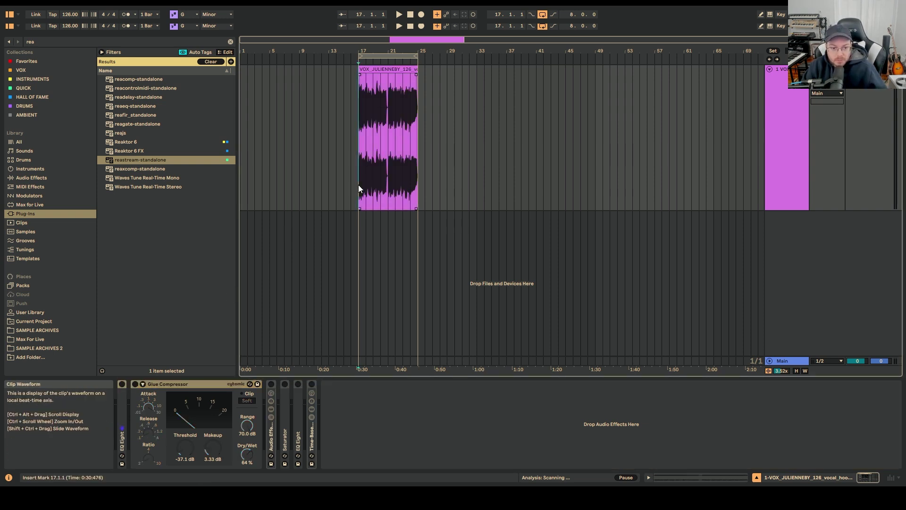
{"action": "key", "text": "space"}
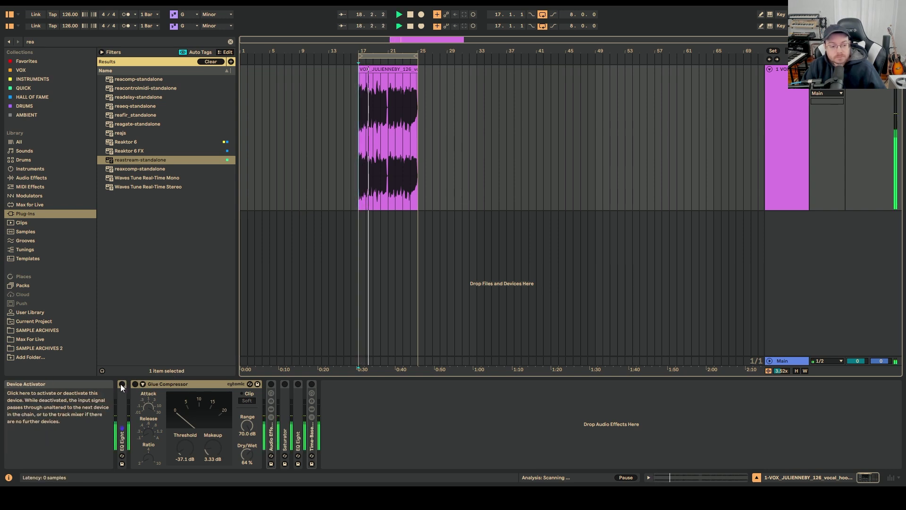
{"action": "left_click", "coordinate": [122, 385]}
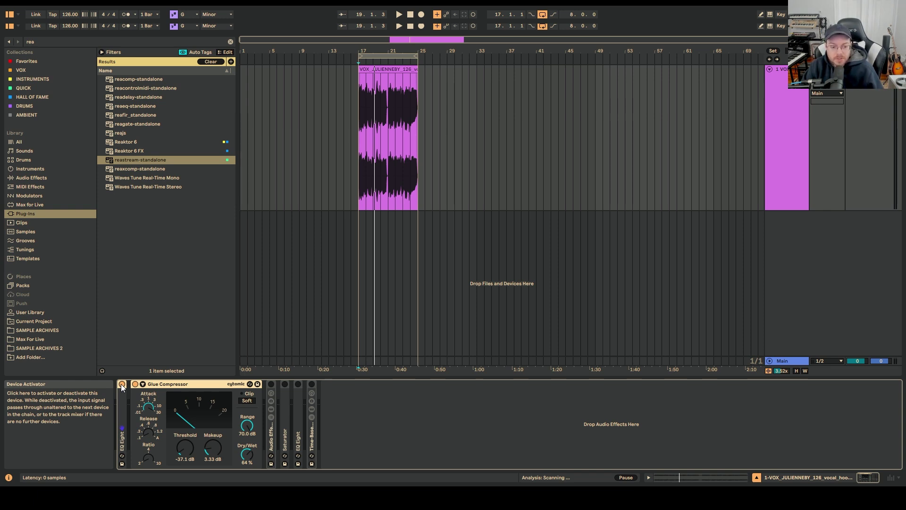
{"action": "left_click", "coordinate": [122, 385]}
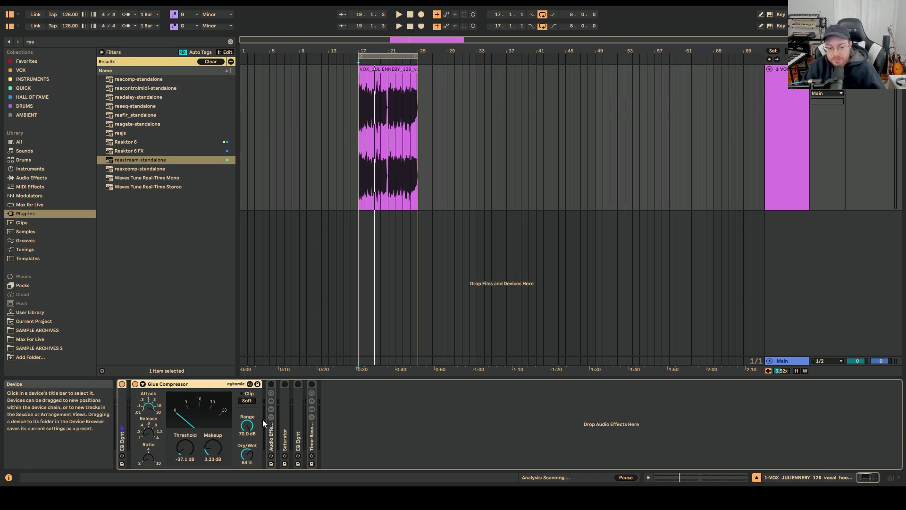
Unfold the Audio Effect Rack with its Shifter chain selected, and activate the rack while playing the vocal.
{"action": "left_click", "coordinate": [270, 434]}
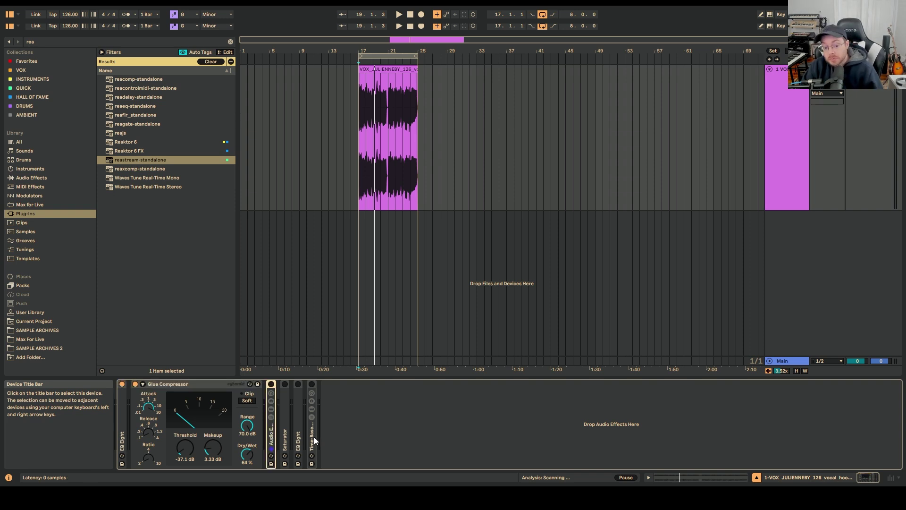
{"action": "double_click", "coordinate": [271, 437]}
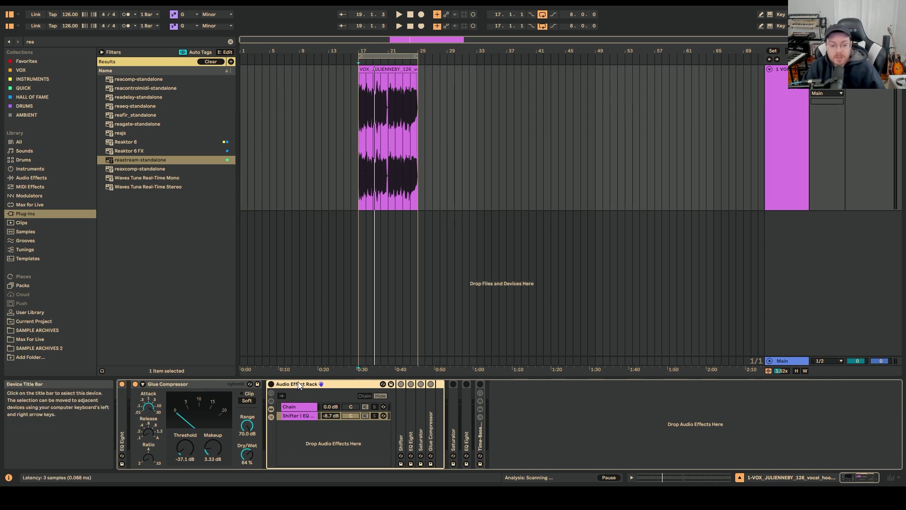
{"action": "left_click", "coordinate": [293, 416]}
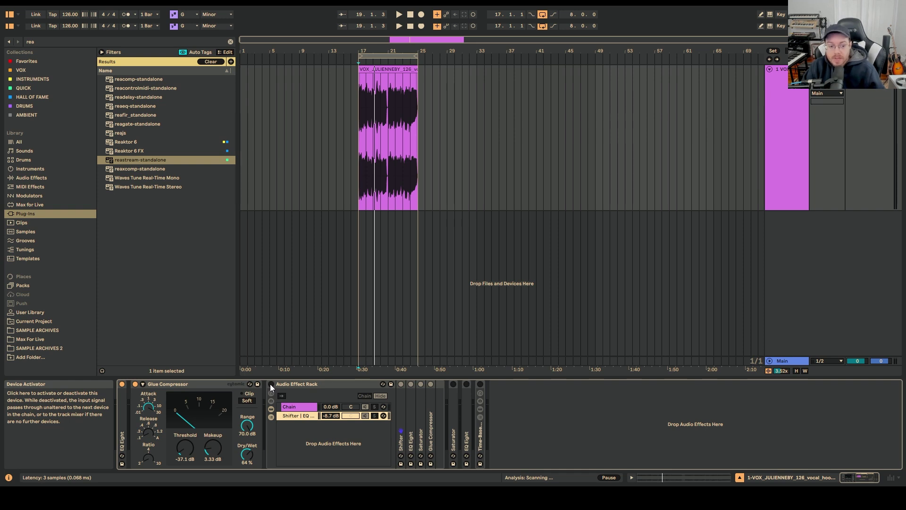
{"action": "key", "text": "space"}
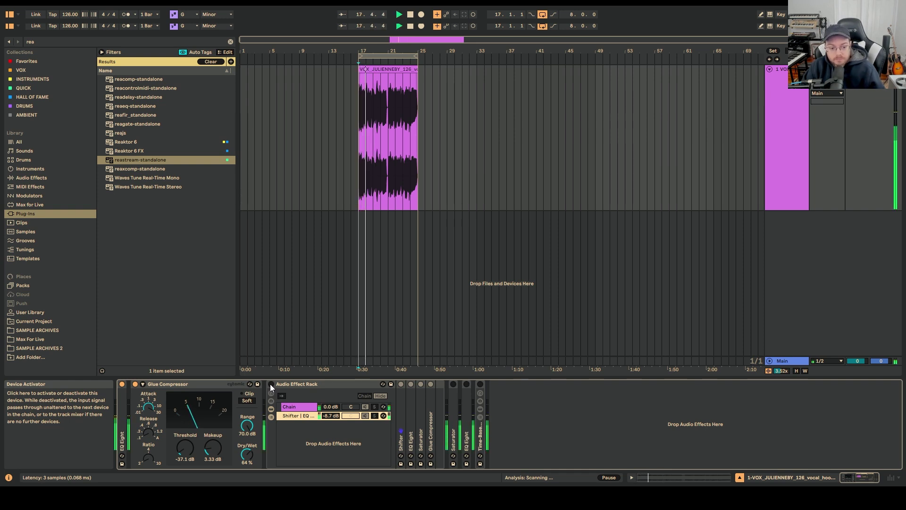
{"action": "left_click", "coordinate": [271, 384]}
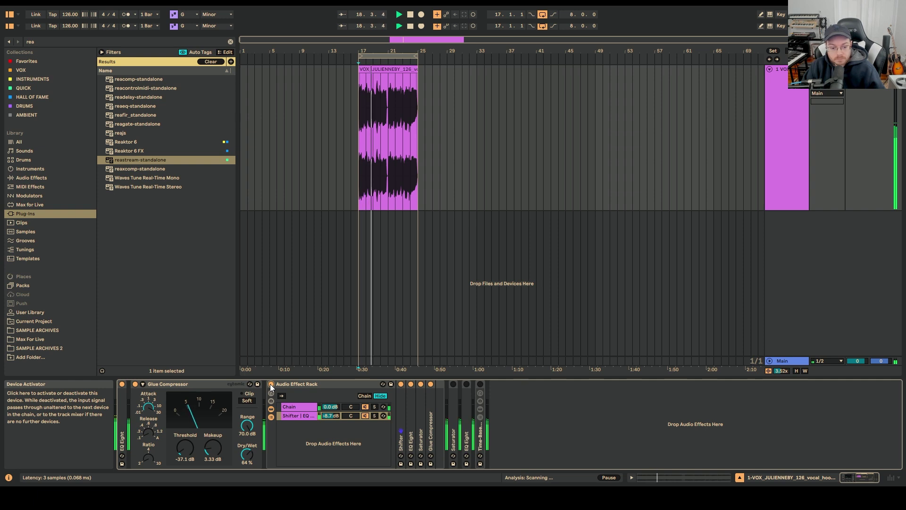
Unfold the Shifter and the EQ Eight inside the rack's Shifter chain to examine their settings.
{"action": "double_click", "coordinate": [401, 441]}
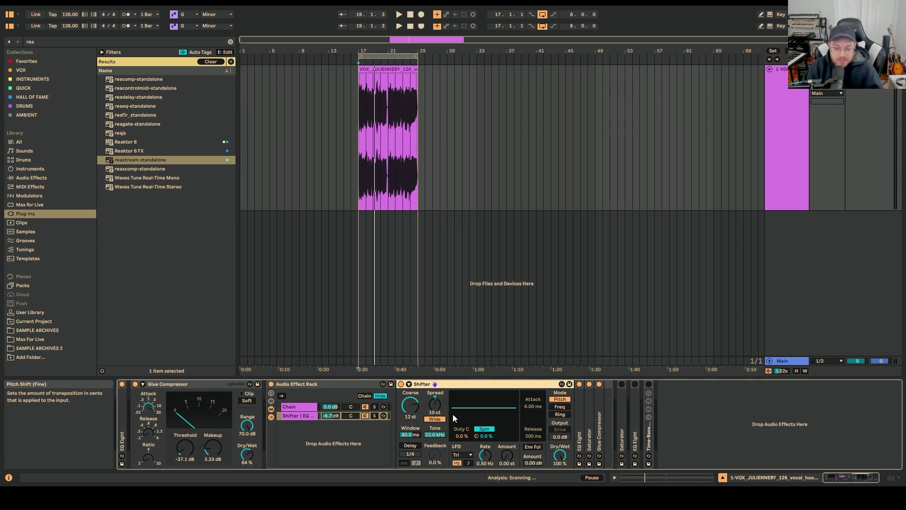
{"action": "double_click", "coordinate": [577, 429]}
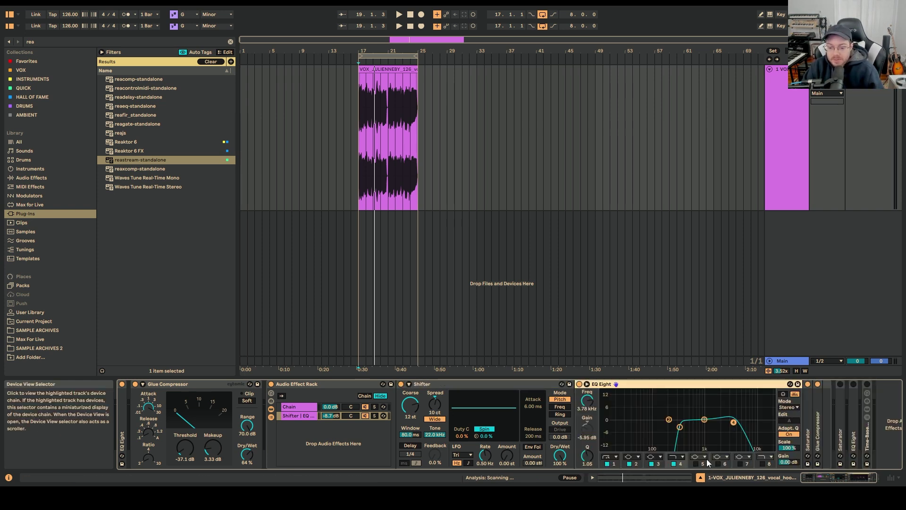
{"action": "left_click", "coordinate": [825, 478]}
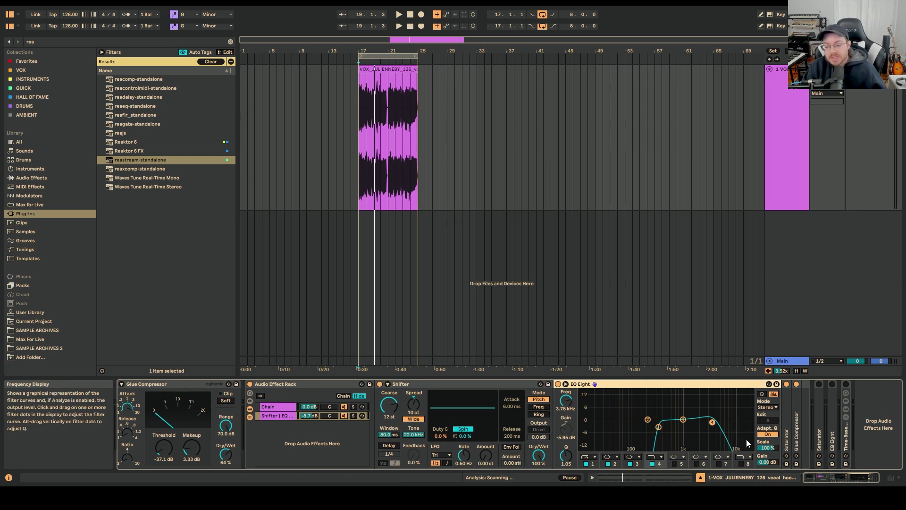
Bypass the EQ Eight in the rack's Shifter chain, play the vocal from bar 17, and reactivate the EQ to compare the sound.
{"action": "left_click", "coordinate": [795, 429]}
{"action": "left_click", "coordinate": [642, 387]}
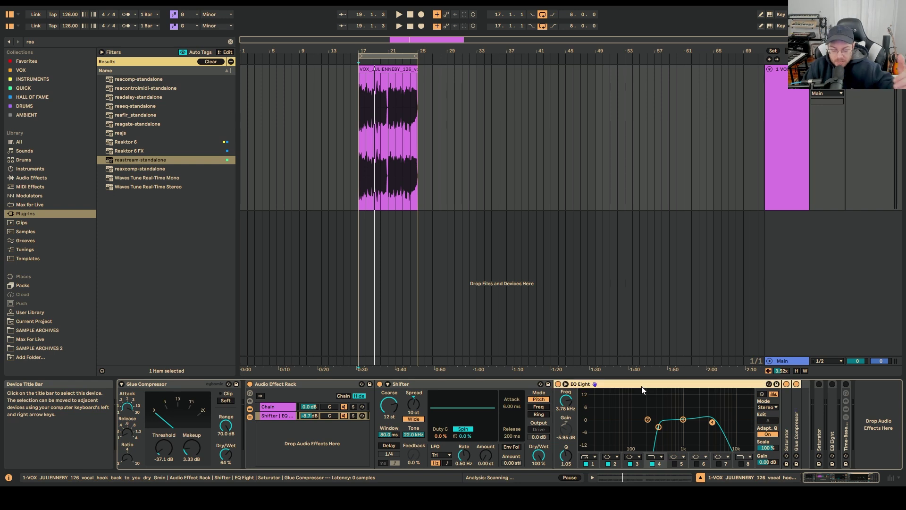
{"action": "left_click", "coordinate": [558, 384]}
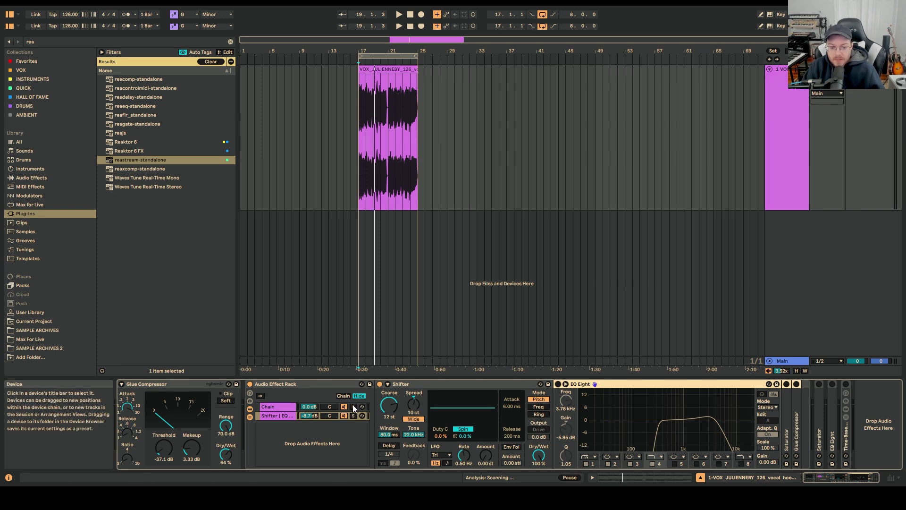
{"action": "left_click", "coordinate": [357, 185]}
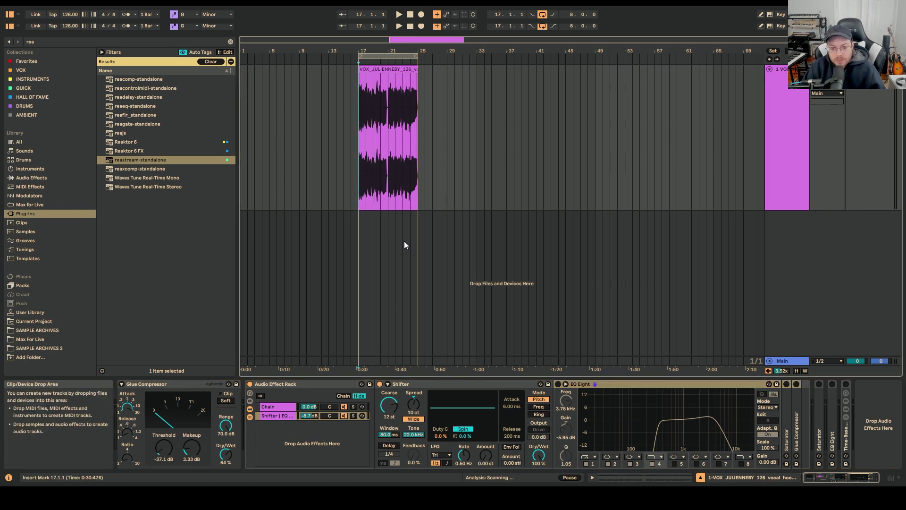
{"action": "key", "text": "space"}
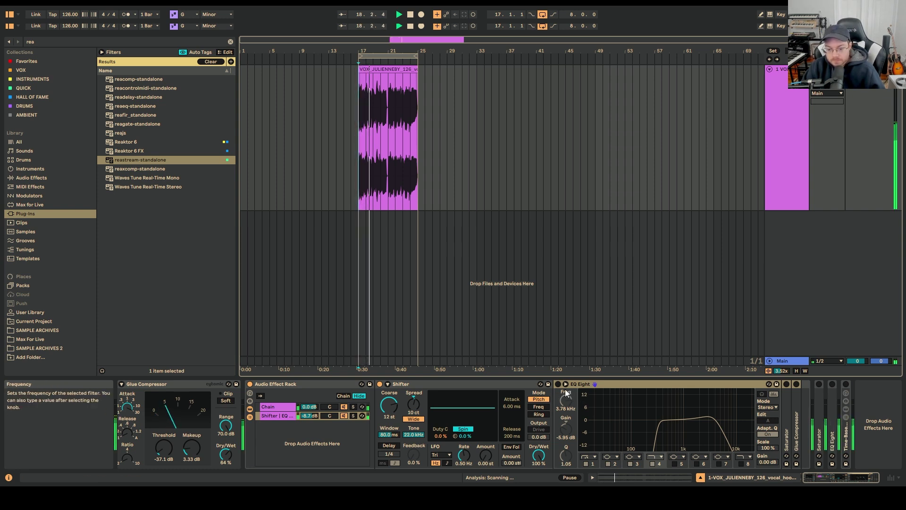
{"action": "key", "text": "space"}
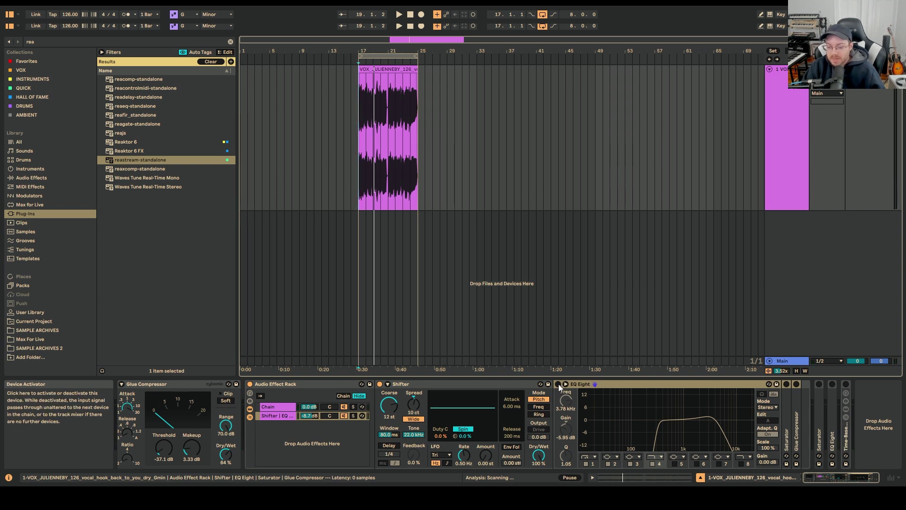
{"action": "left_click", "coordinate": [559, 383]}
{"action": "key", "text": "space"}
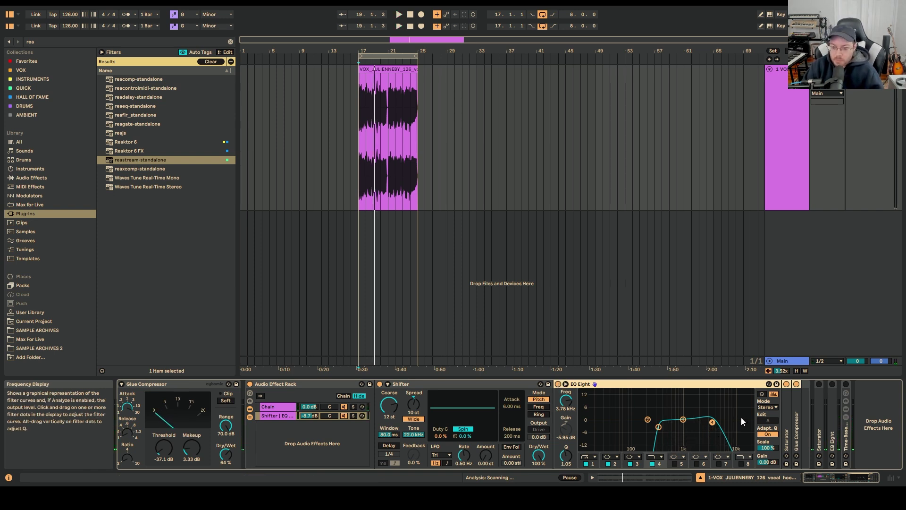
Unfold the Saturator and Glue Compressor in the Shifter chain to examine their settings, and fold both along with the EQ Eight.
{"action": "double_click", "coordinate": [786, 433]}
{"action": "left_click_drag", "start_coordinate": [831, 479], "coordinate": [850, 480]}
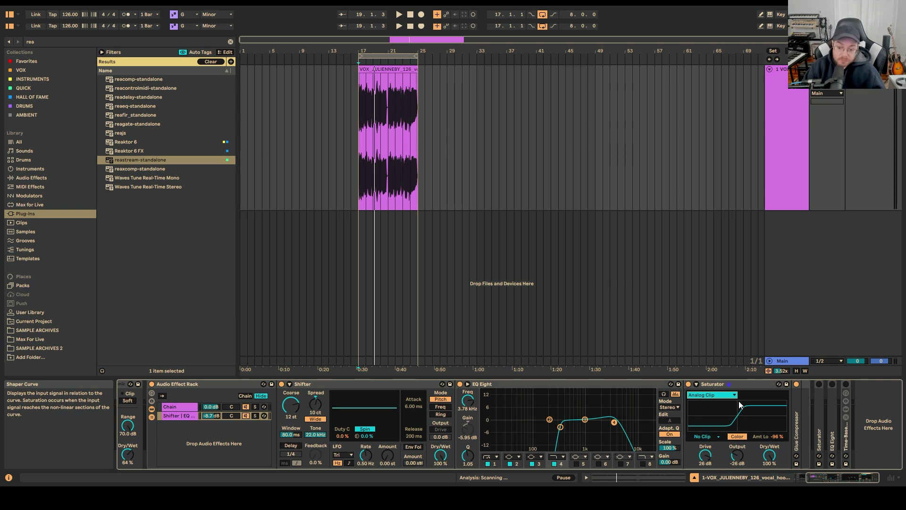
{"action": "double_click", "coordinate": [797, 432]}
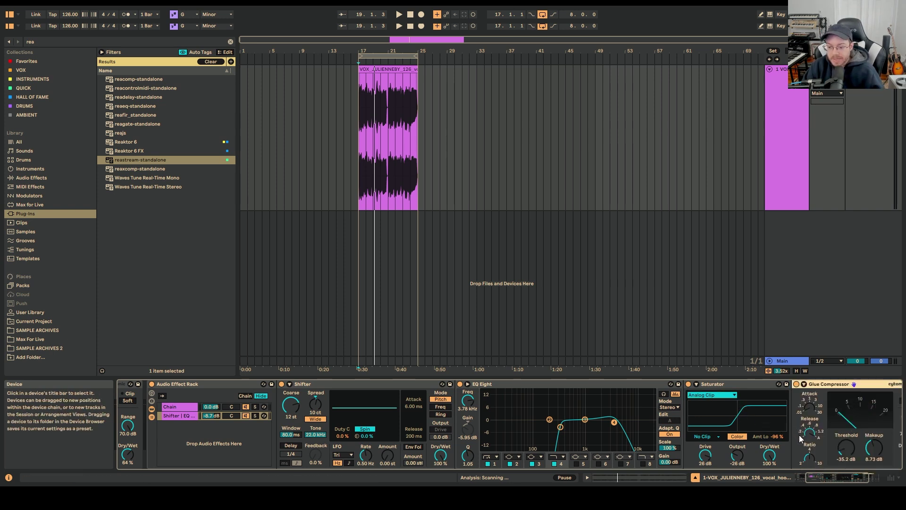
{"action": "double_click", "coordinate": [828, 384]}
{"action": "double_click", "coordinate": [755, 383]}
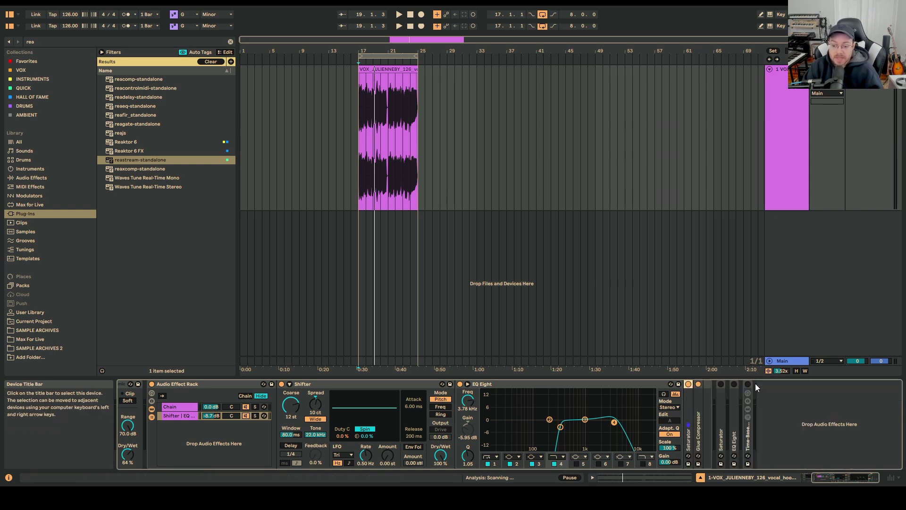
{"action": "double_click", "coordinate": [563, 382]}
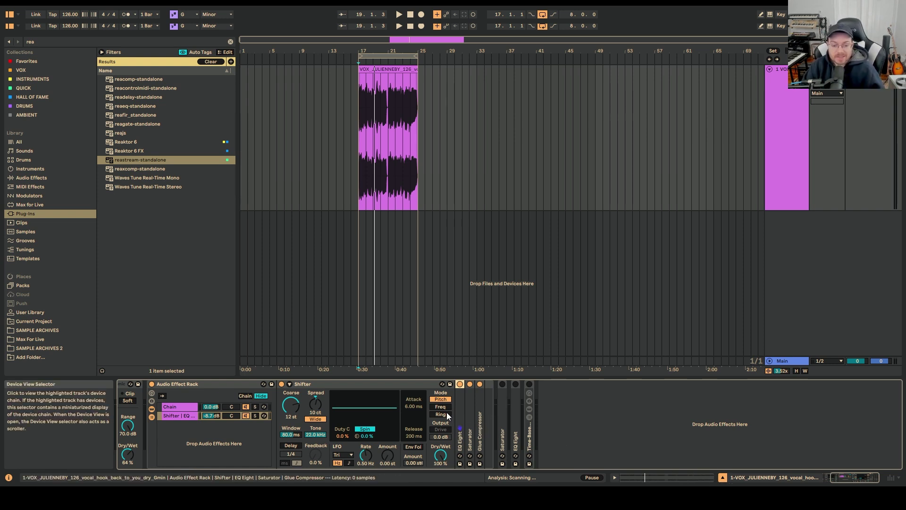
Activate and unfold the Saturator after the Shifter rack, play the vocal with it bypassed and active, and fold it again.
{"action": "key", "text": "space"}
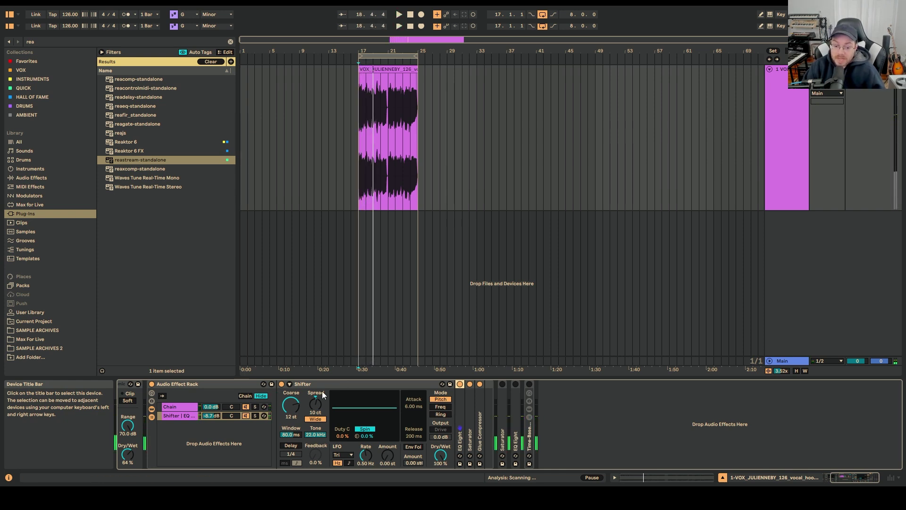
{"action": "double_click", "coordinate": [502, 412]}
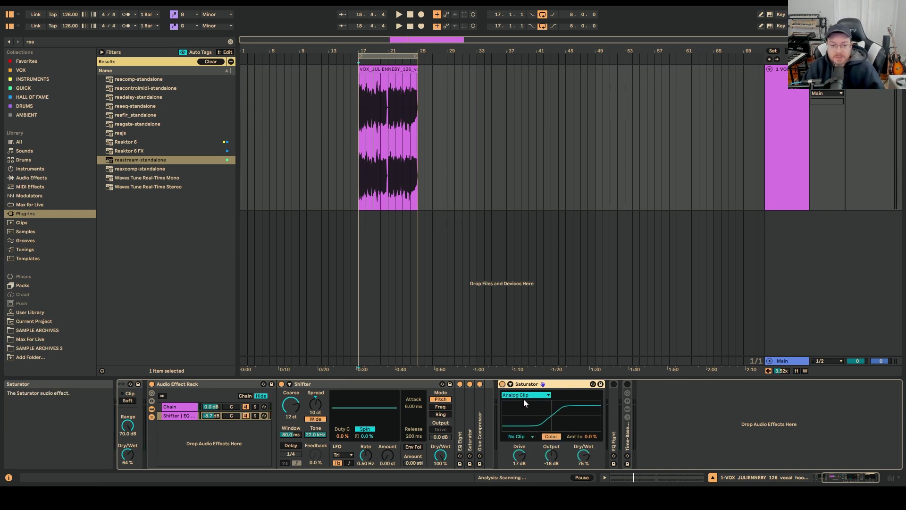
{"action": "key", "text": "space"}
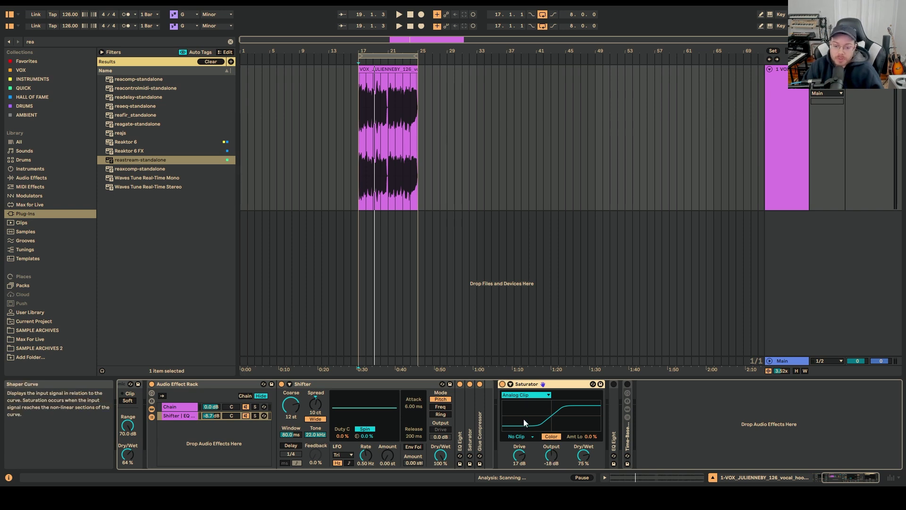
{"action": "left_click", "coordinate": [502, 384]}
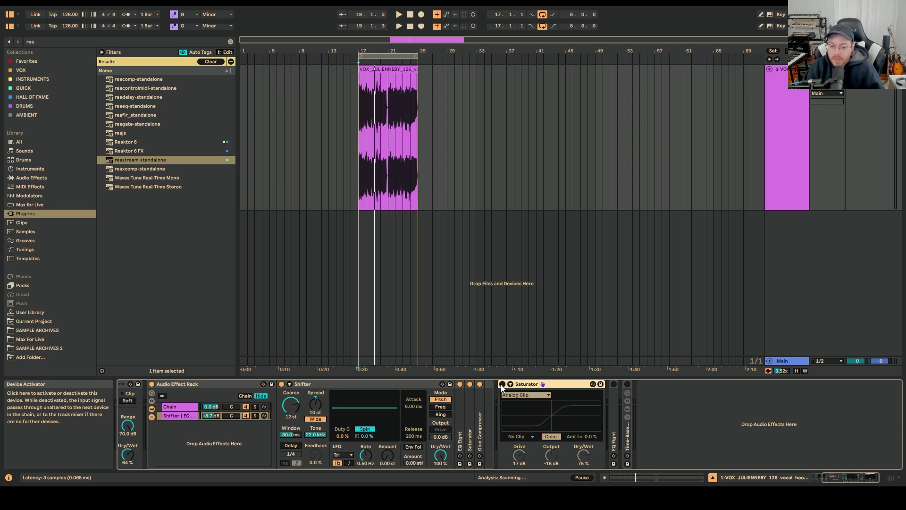
{"action": "key", "text": "space"}
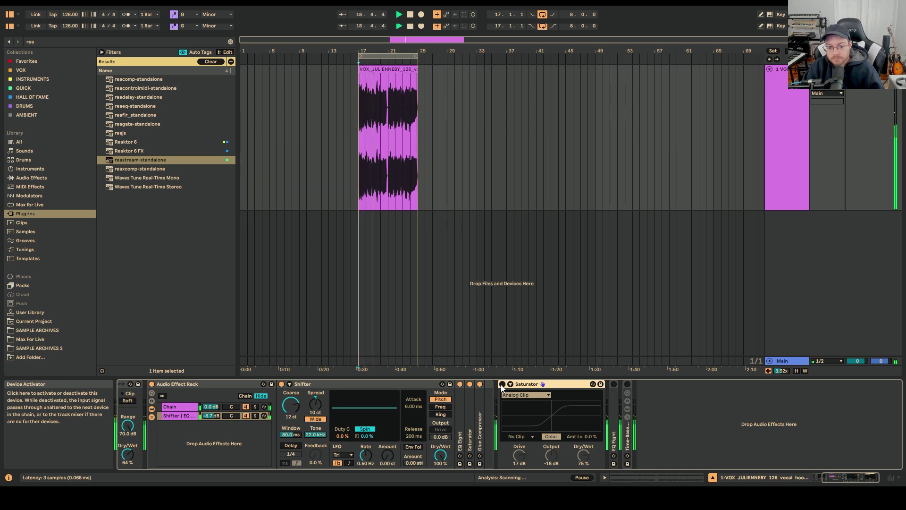
{"action": "left_click", "coordinate": [501, 384]}
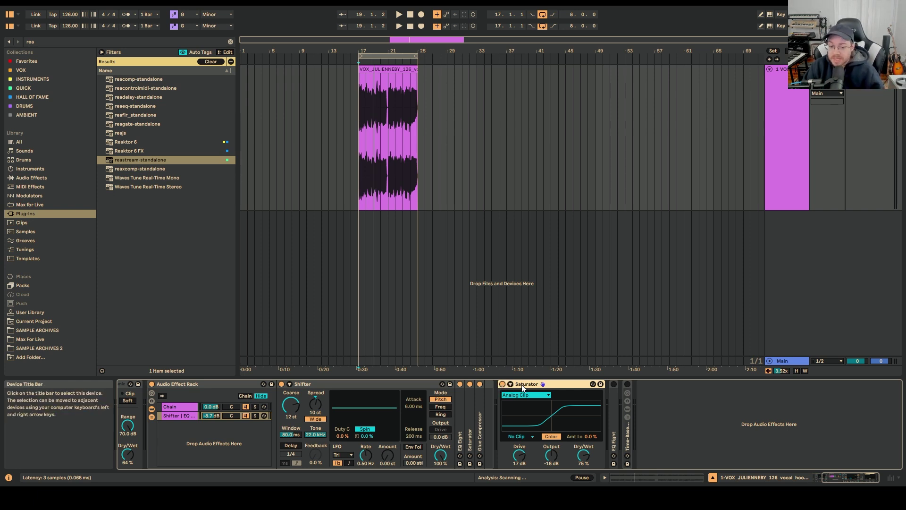
{"action": "left_click", "coordinate": [511, 384]}
Activate the EQ Eight after the main Saturator, and unfold and activate the Time-Based Effects rack.
{"action": "left_click", "coordinate": [515, 417]}
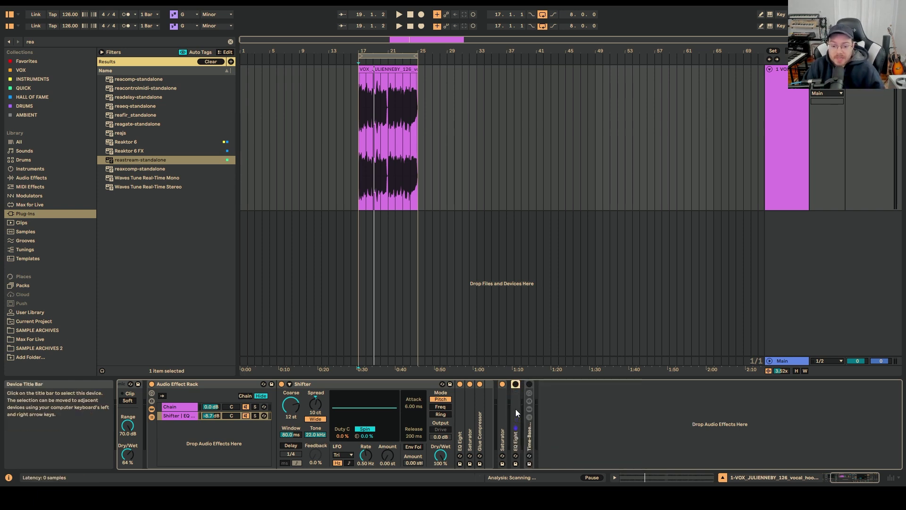
{"action": "double_click", "coordinate": [529, 424]}
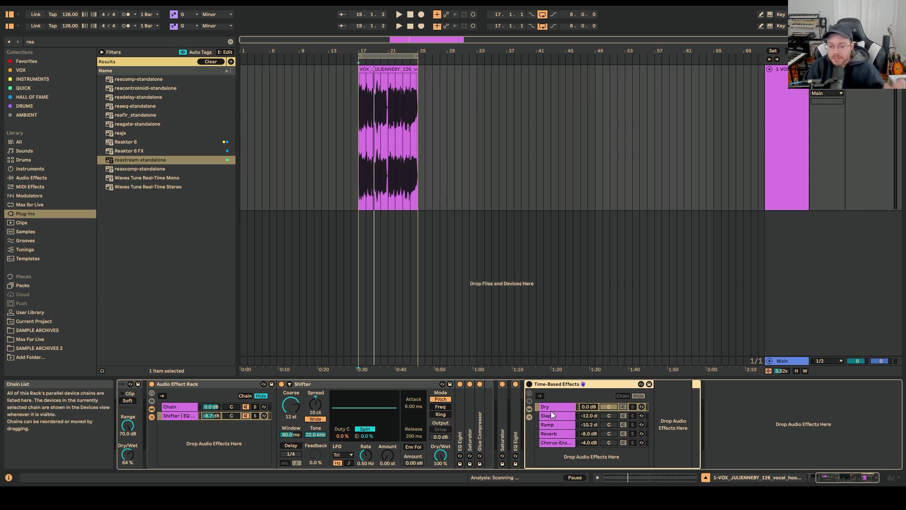
{"action": "left_click", "coordinate": [532, 383]}
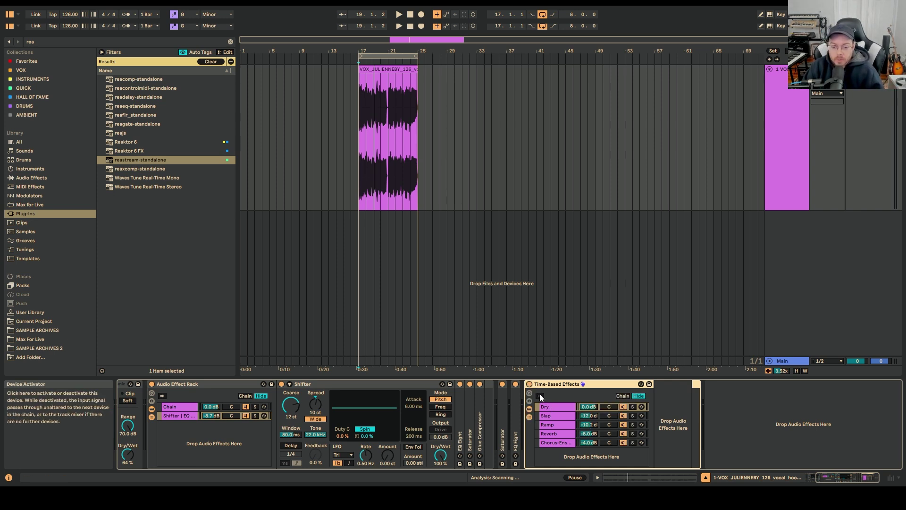
Go through the Slap, Ramp, Reverb and Chorus-Ensemble chains of the Time-Based Effects rack to view their devices.
{"action": "left_click", "coordinate": [556, 418]}
{"action": "left_click", "coordinate": [557, 424]}
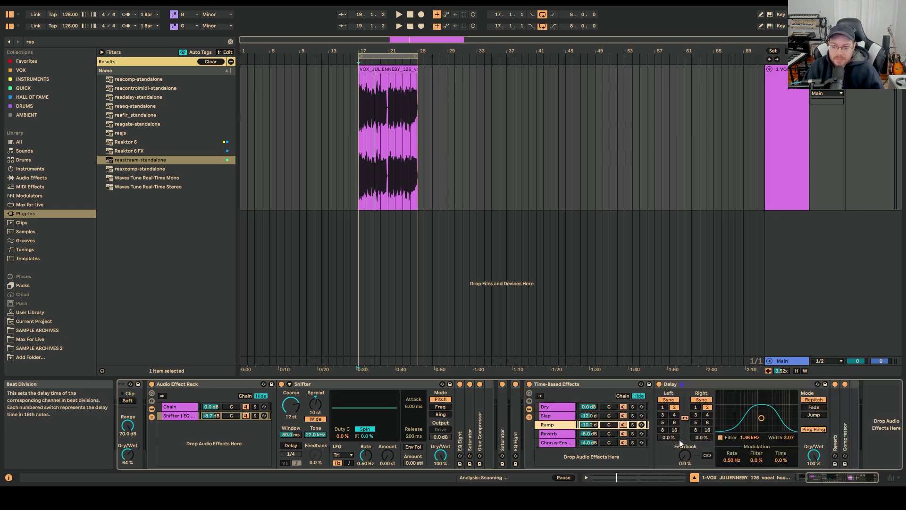
{"action": "left_click", "coordinate": [558, 433]}
{"action": "left_click", "coordinate": [571, 443]}
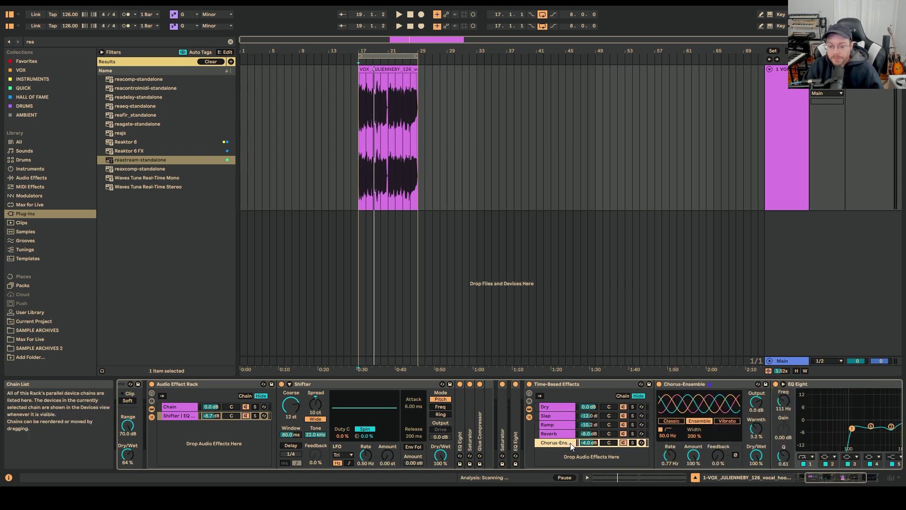
Solo the Slap, Ramp, Reverb and Chorus-Ensemble chains to hear only the effects, and unsolo them to play the vocal through the full rack.
{"action": "left_click", "coordinate": [632, 415]}
{"action": "left_click", "coordinate": [632, 424]}
{"action": "left_click", "coordinate": [632, 434]}
{"action": "left_click", "coordinate": [633, 442]}
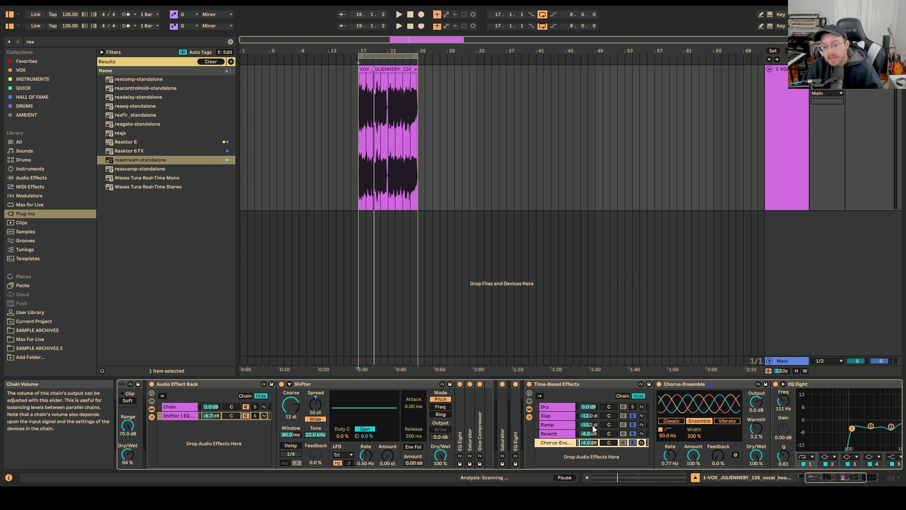
{"action": "key", "text": "space"}
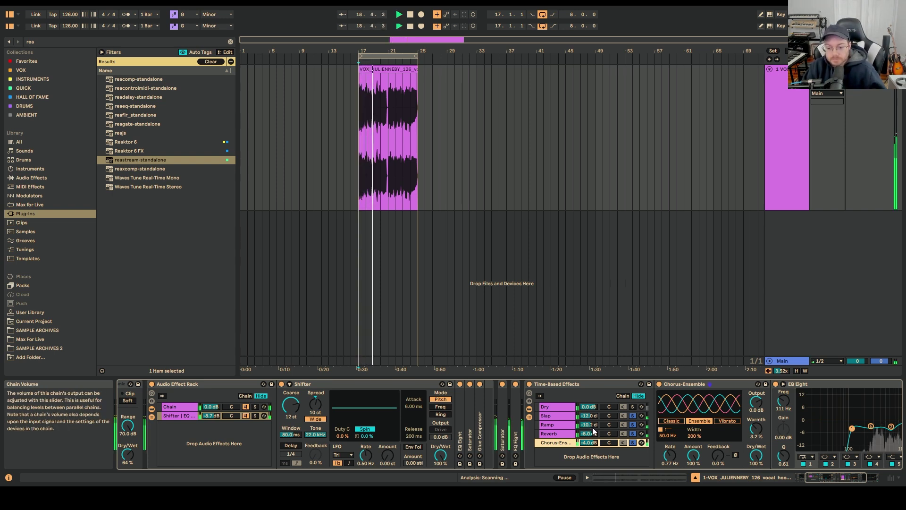
{"action": "left_click", "coordinate": [632, 416]}
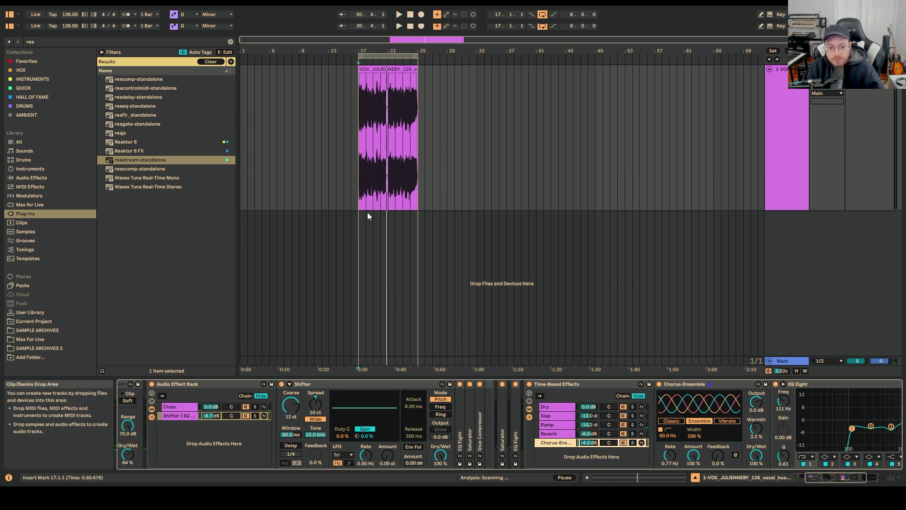
{"action": "key", "text": "space"}
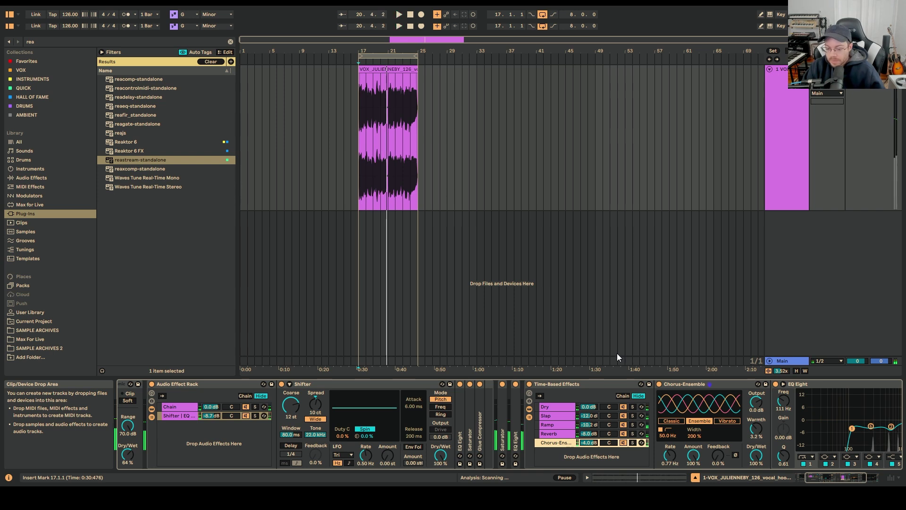
Solo the Dry and Chorus-Ensemble chains and play the vocal, and unsolo the chorus to hear the Dry chain alone.
{"action": "left_click", "coordinate": [632, 407]}
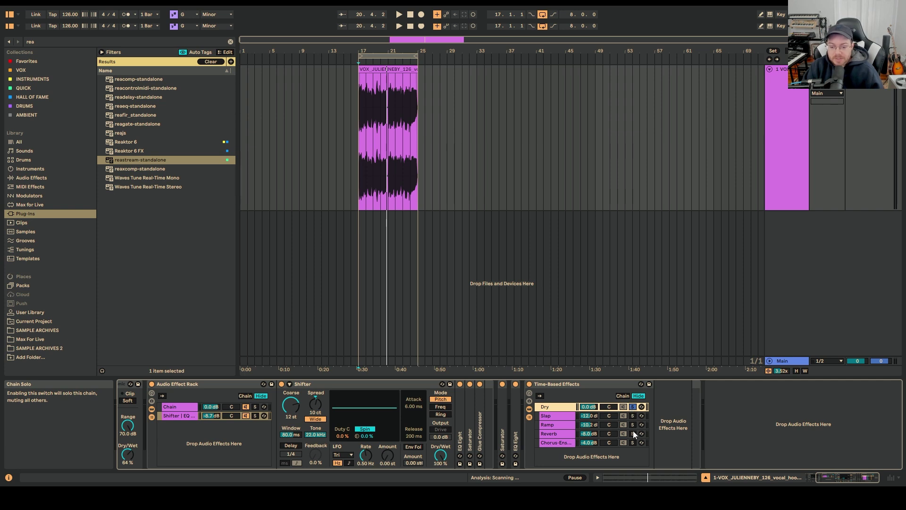
{"action": "left_click", "coordinate": [632, 442]}
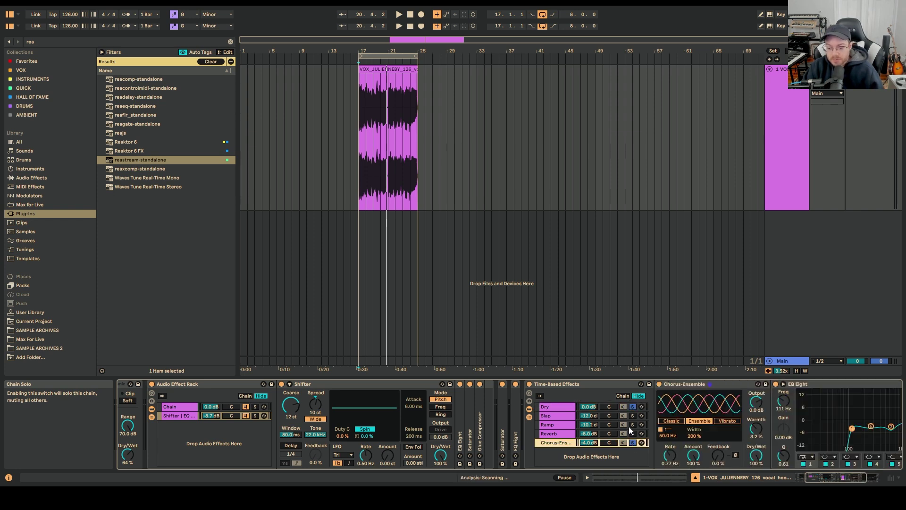
{"action": "key", "text": "space"}
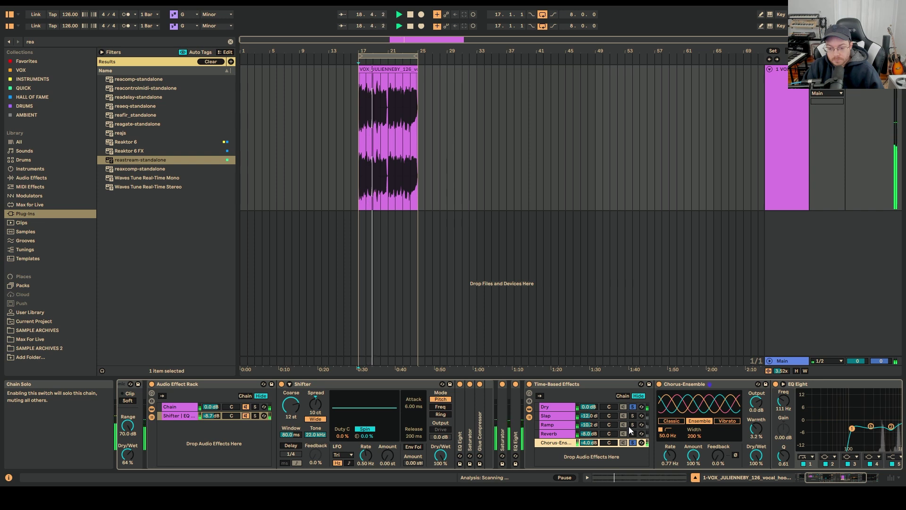
{"action": "key", "text": "space"}
{"action": "left_click", "coordinate": [632, 443]}
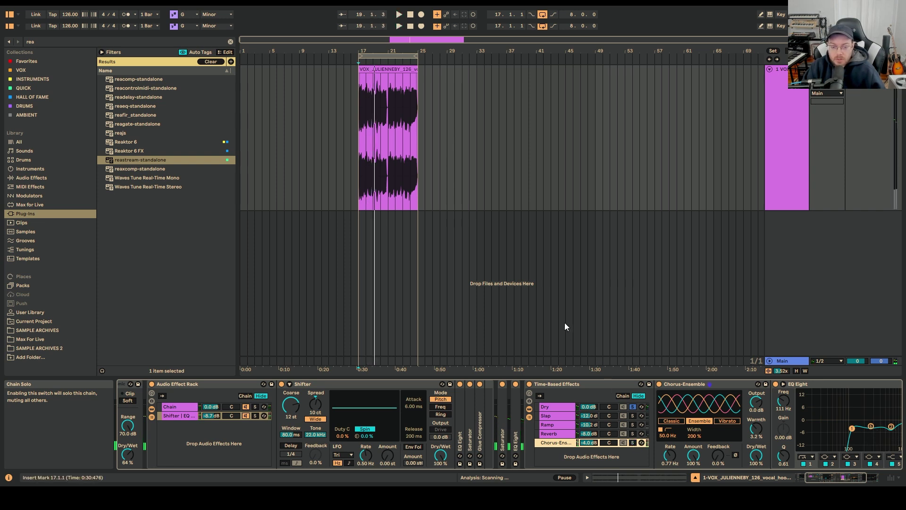
{"action": "key", "text": "space"}
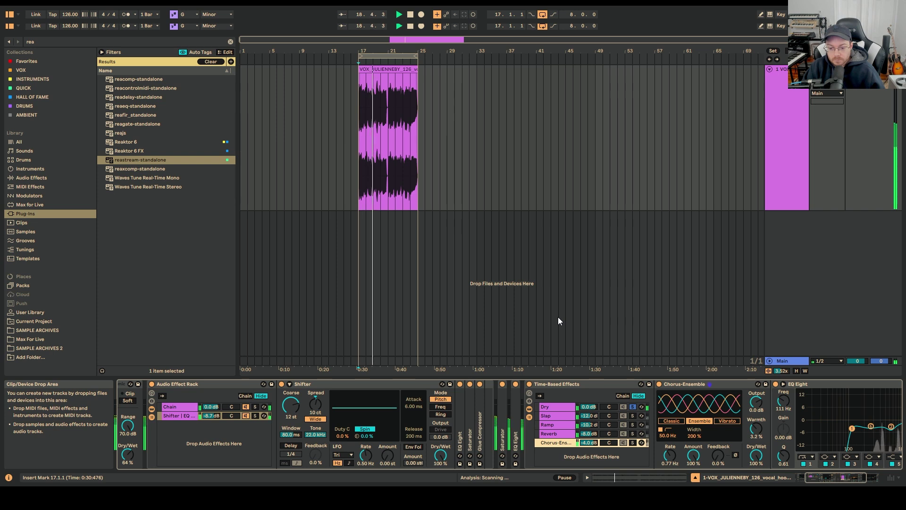
{"action": "key", "text": "space"}
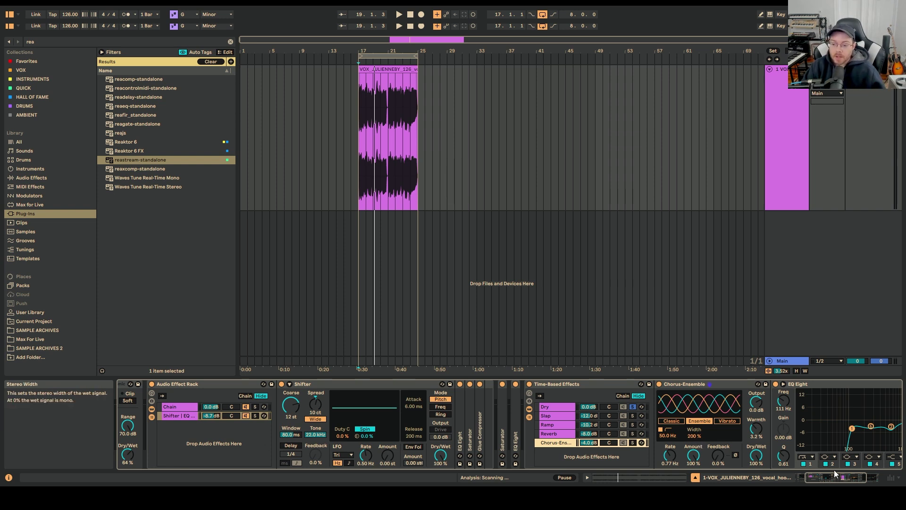
Examine the EQ Eight in the Chorus-Ensemble chain, and solo the chorus again alongside Dry while playing the vocal.
{"action": "scroll", "coordinate": [834, 469], "scroll_direction": "right", "scroll_amount": 5}
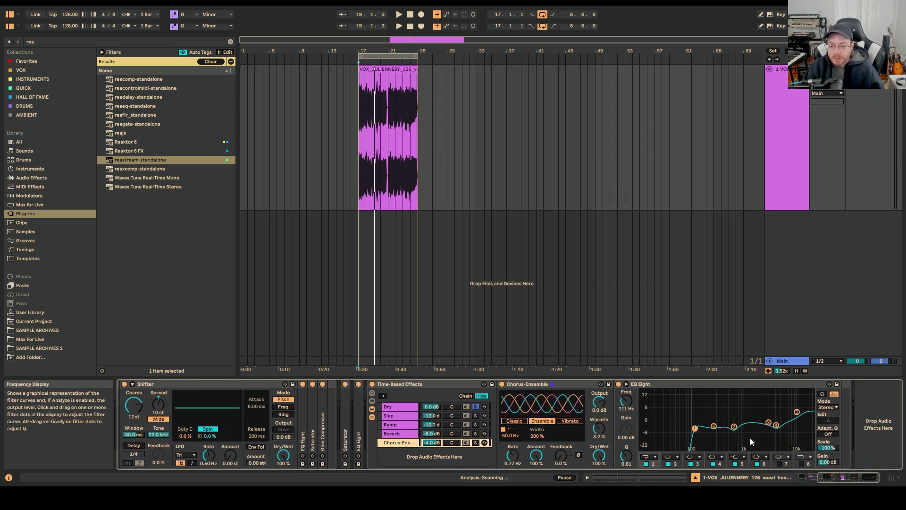
{"action": "scroll", "coordinate": [839, 473], "scroll_direction": "left", "scroll_amount": 8}
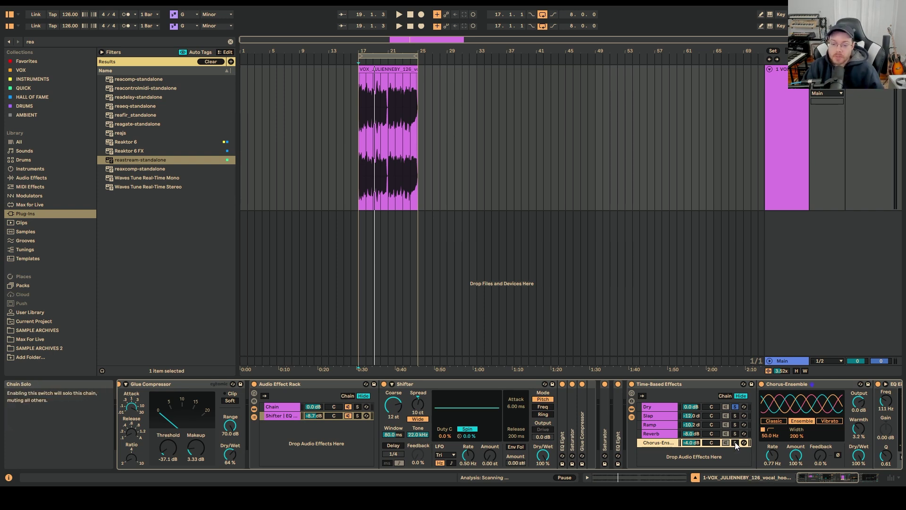
{"action": "key", "text": "space"}
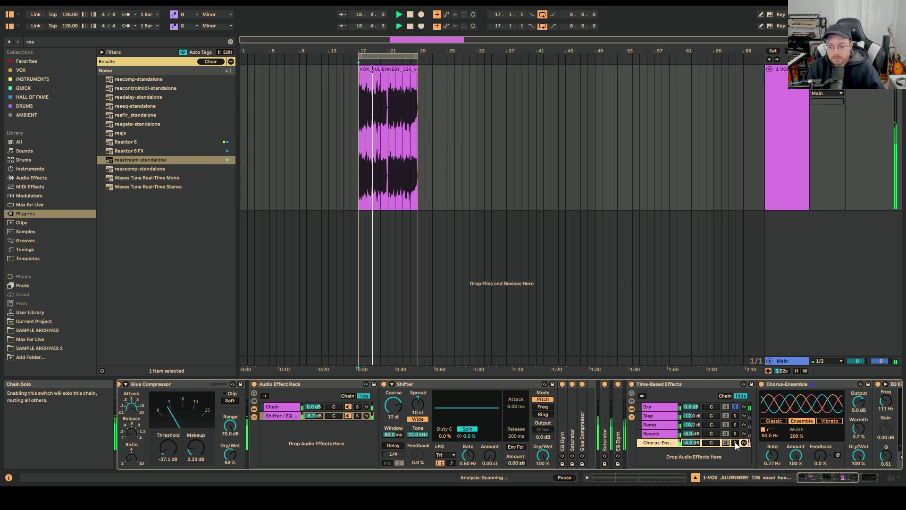
{"action": "left_click", "coordinate": [735, 442]}
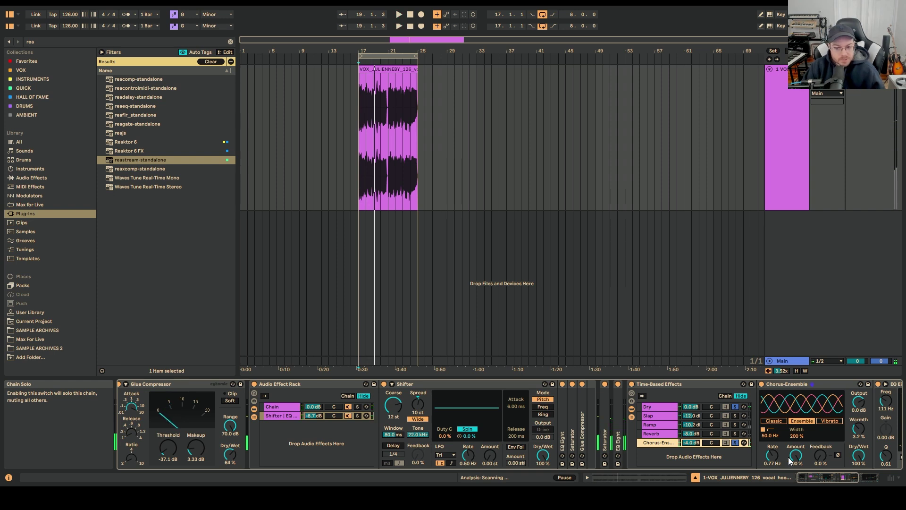
Toggle the Chorus-Ensemble solo to compare it against Dry, and solo the Slap chain to play the vocal through it.
{"action": "left_click_drag", "start_coordinate": [805, 478], "coordinate": [823, 478]}
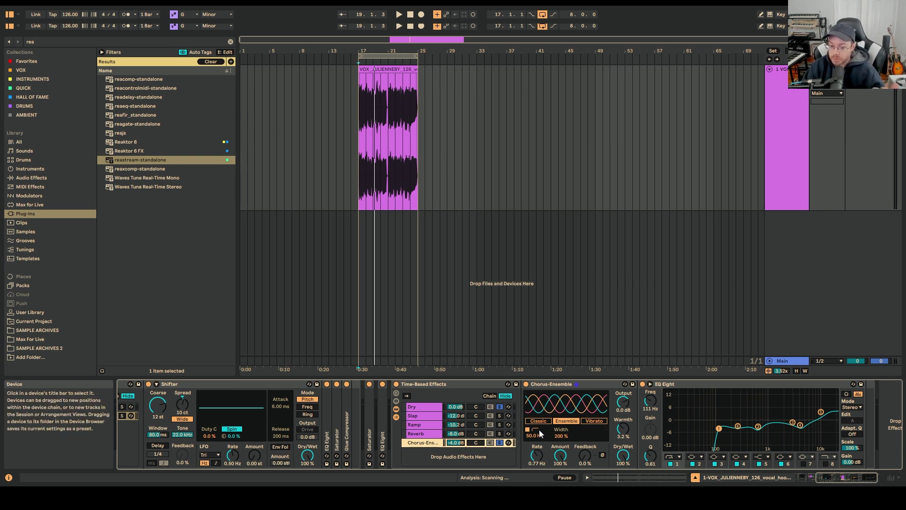
{"action": "left_click", "coordinate": [500, 443]}
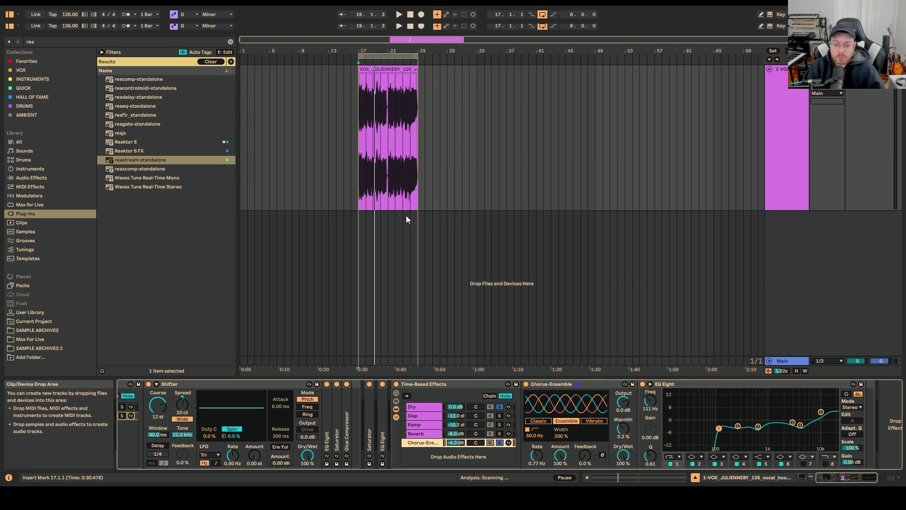
{"action": "left_click", "coordinate": [499, 442]}
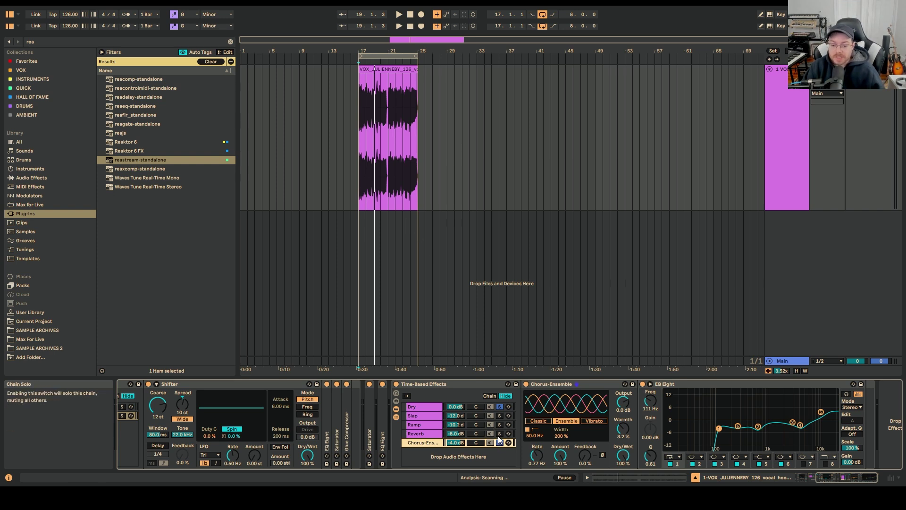
{"action": "left_click", "coordinate": [500, 415]}
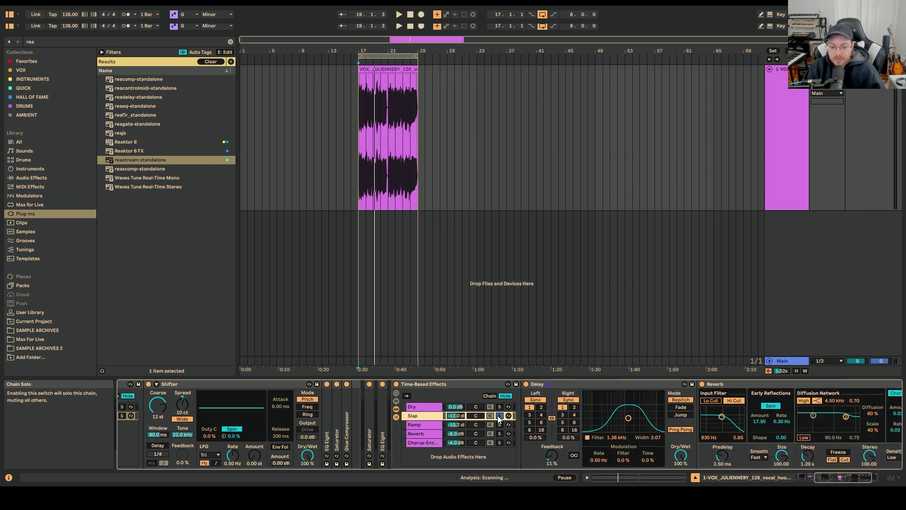
{"action": "key", "text": "space"}
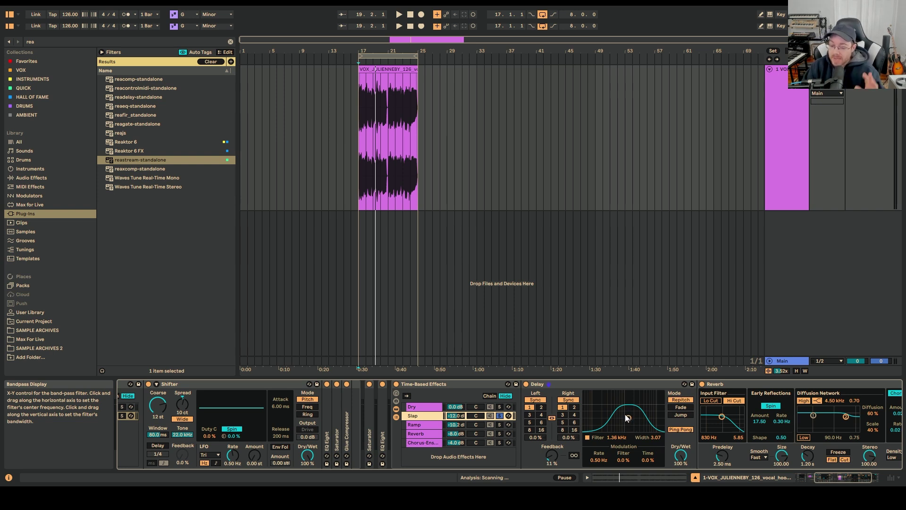
Solo the Ramp chain alongside Slap, and examine the sidechained Compressor at its end before collapsing it again.
{"action": "left_click", "coordinate": [500, 425]}
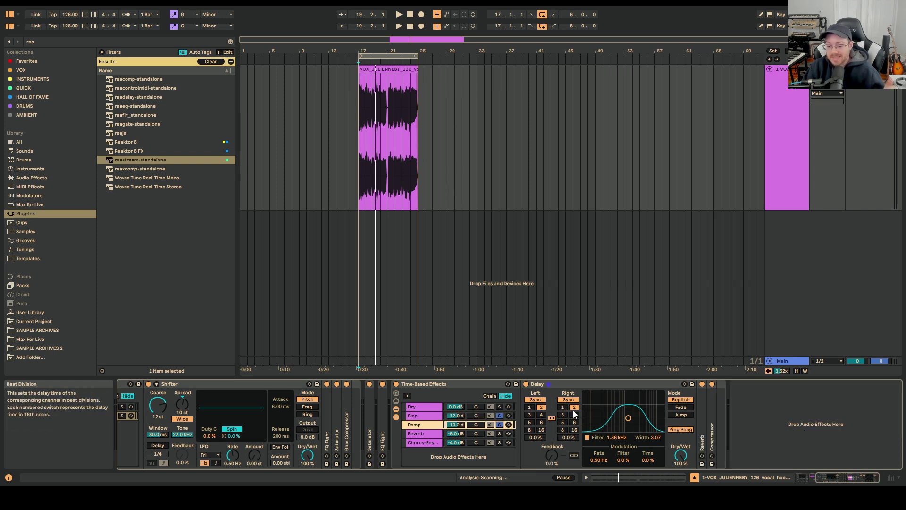
{"action": "double_click", "coordinate": [711, 433]}
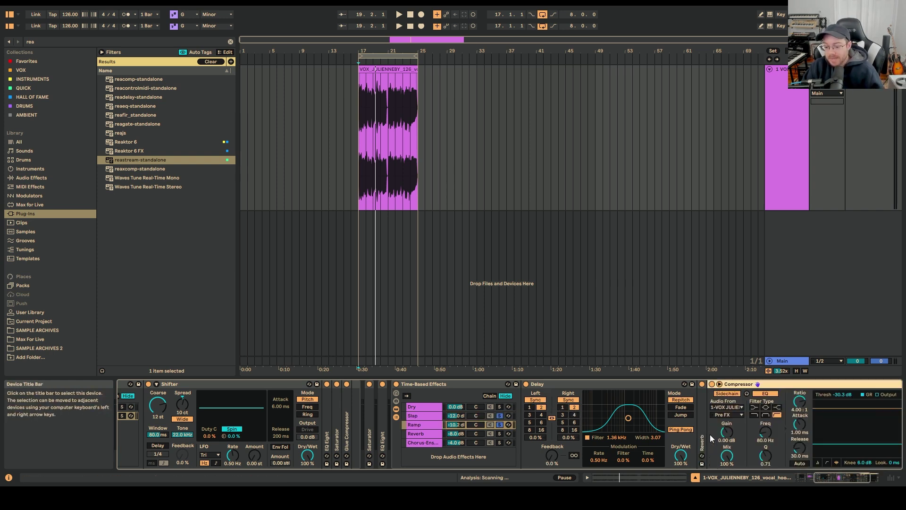
{"action": "left_click", "coordinate": [829, 476]}
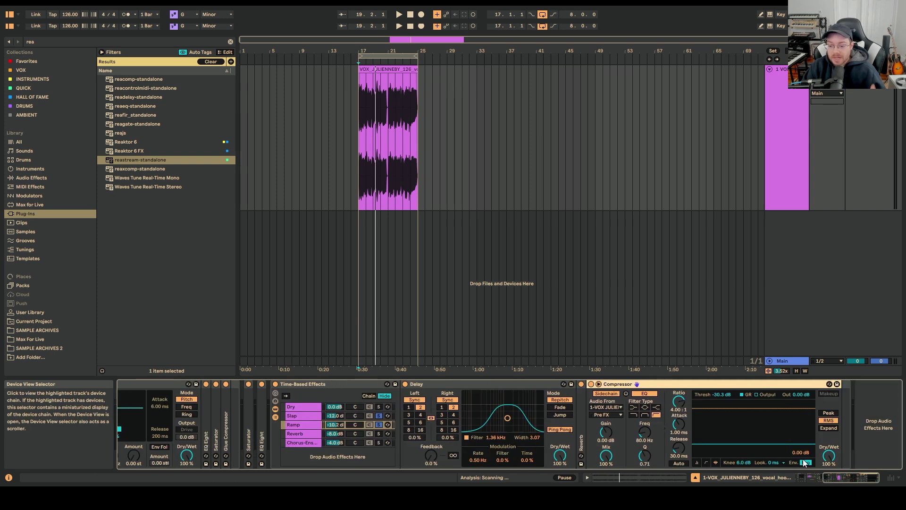
{"action": "left_click_drag", "start_coordinate": [841, 481], "coordinate": [817, 475]}
{"action": "double_click", "coordinate": [760, 384]}
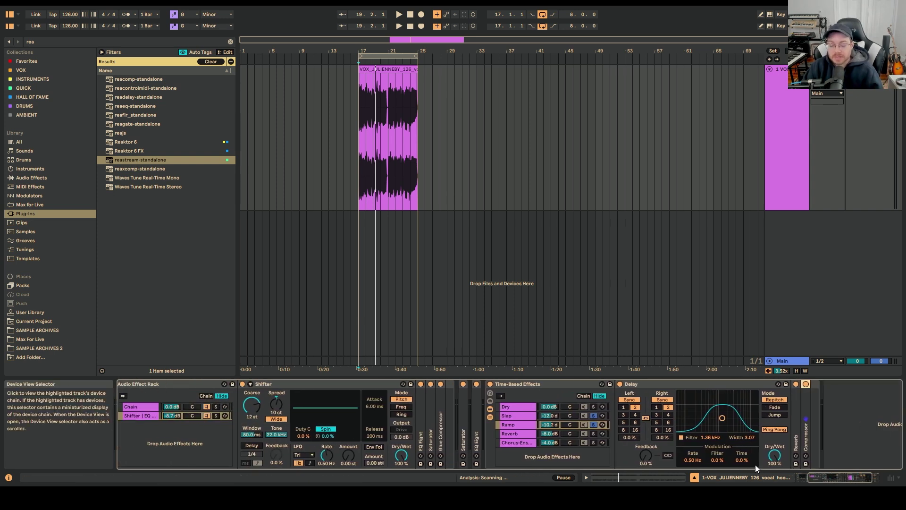
View the Reverb chain, clear all chain solos, and play the vocal with the Time-Based Effects rack bypassed and active.
{"action": "left_click", "coordinate": [594, 433]}
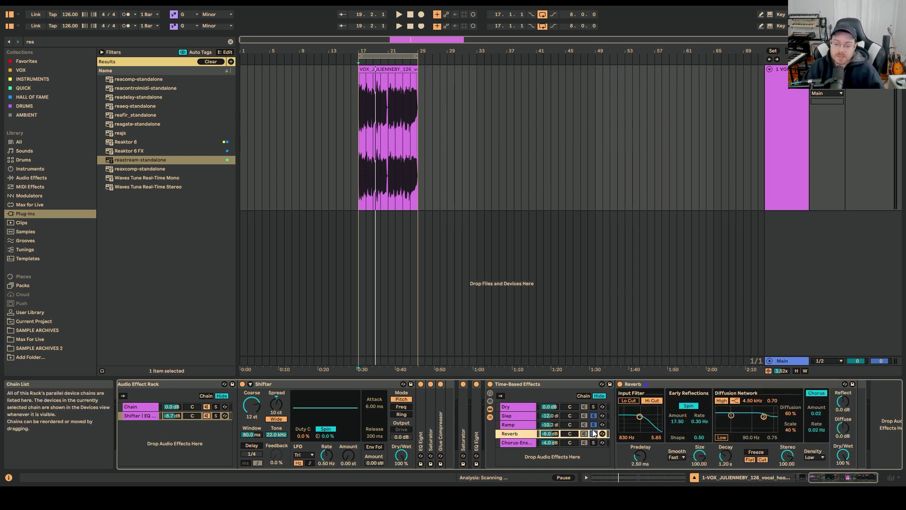
{"action": "left_click", "coordinate": [594, 435]}
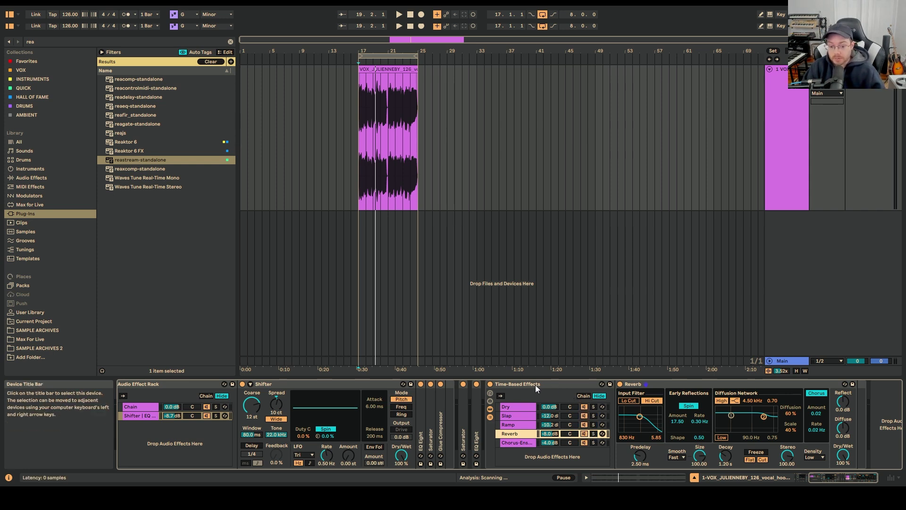
{"action": "left_click", "coordinate": [490, 383]}
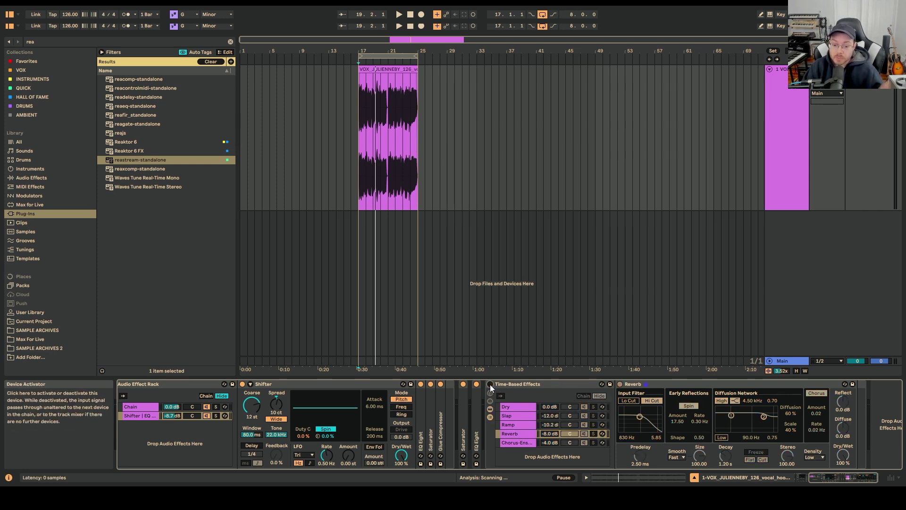
{"action": "left_click", "coordinate": [357, 159]}
{"action": "key", "text": "space"}
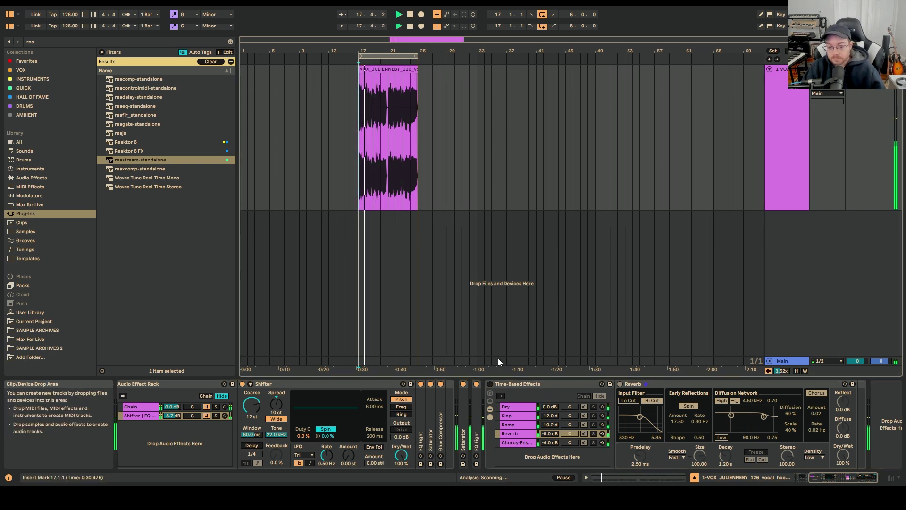
{"action": "left_click", "coordinate": [490, 383]}
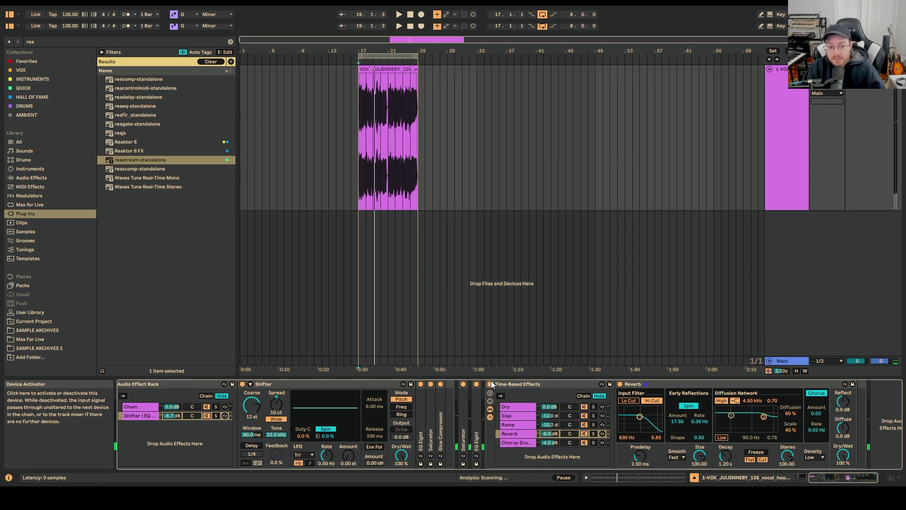
{"action": "key", "text": "space"}
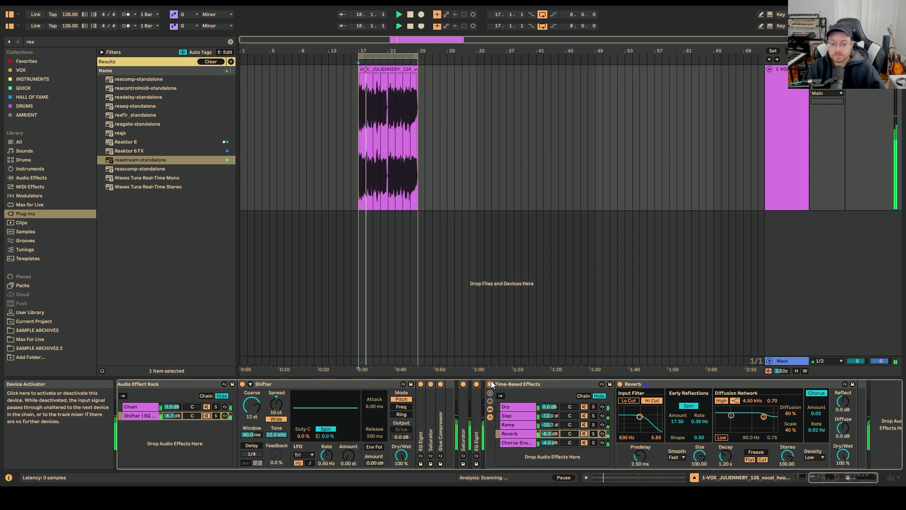
Collapse the devices down to the Time-Based Effects rack, and check the vocal clip's gain before returning to the device chain.
{"action": "left_click", "coordinate": [831, 477]}
{"action": "scroll", "coordinate": [751, 406], "scroll_direction": "right", "scroll_amount": 3}
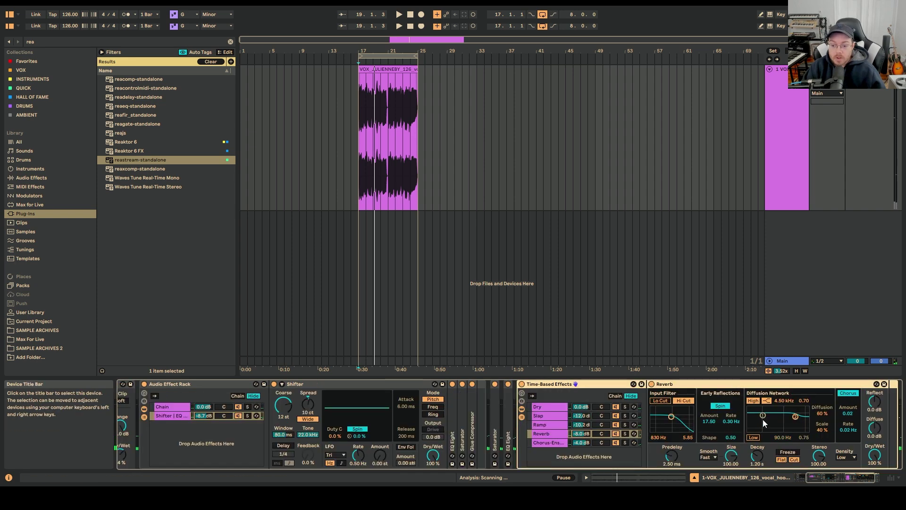
{"action": "double_click", "coordinate": [598, 385]}
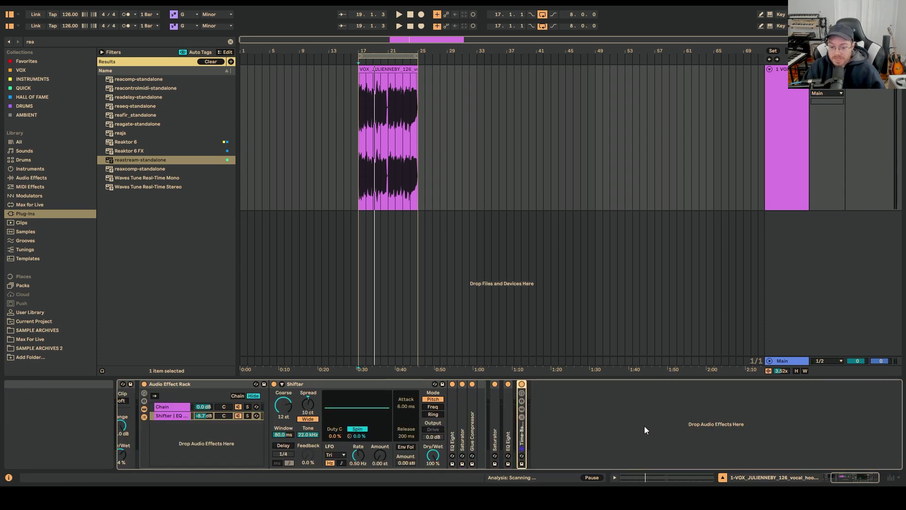
{"action": "left_click", "coordinate": [825, 479]}
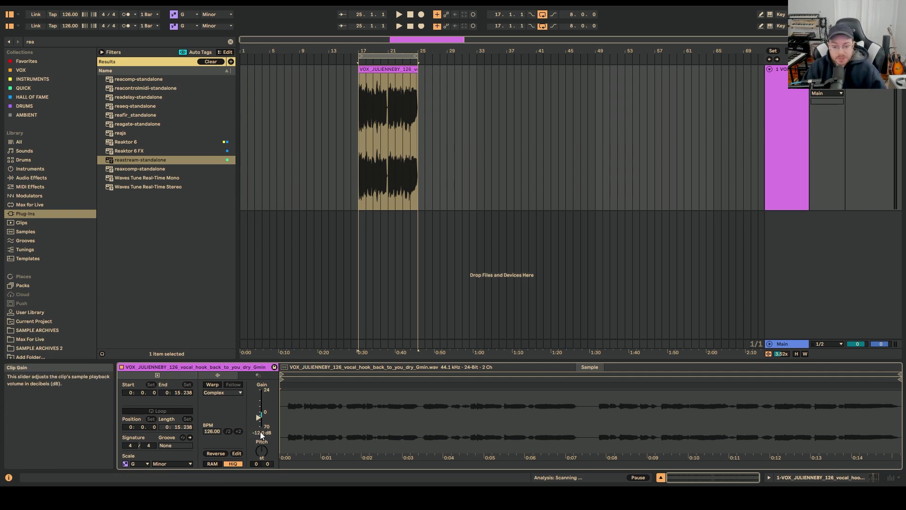
{"action": "key", "text": "shift+Tab"}
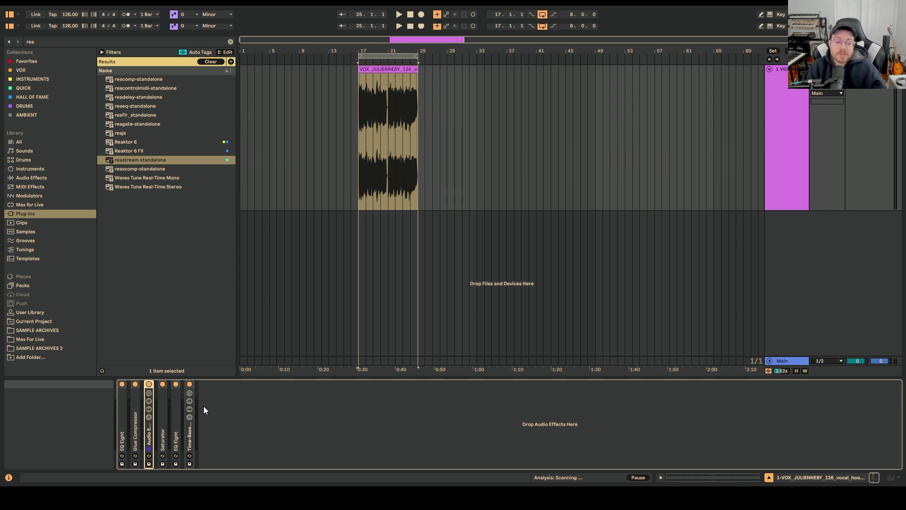
Review the first EQ Eight, and group all devices from it through the Time-Based Effects rack into one Audio Effect Rack.
{"action": "double_click", "coordinate": [124, 438]}
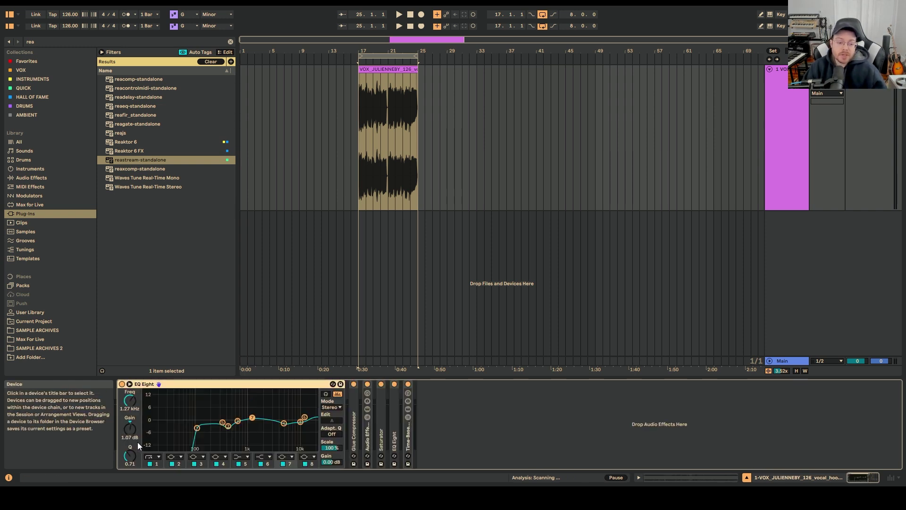
{"action": "double_click", "coordinate": [184, 385]}
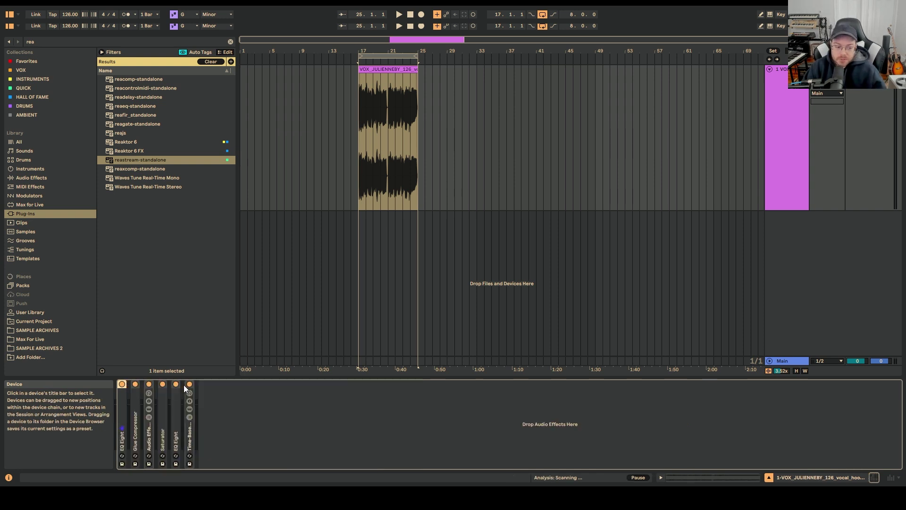
{"action": "left_click", "coordinate": [188, 435]}
{"action": "key", "text": "ctrl+g"}
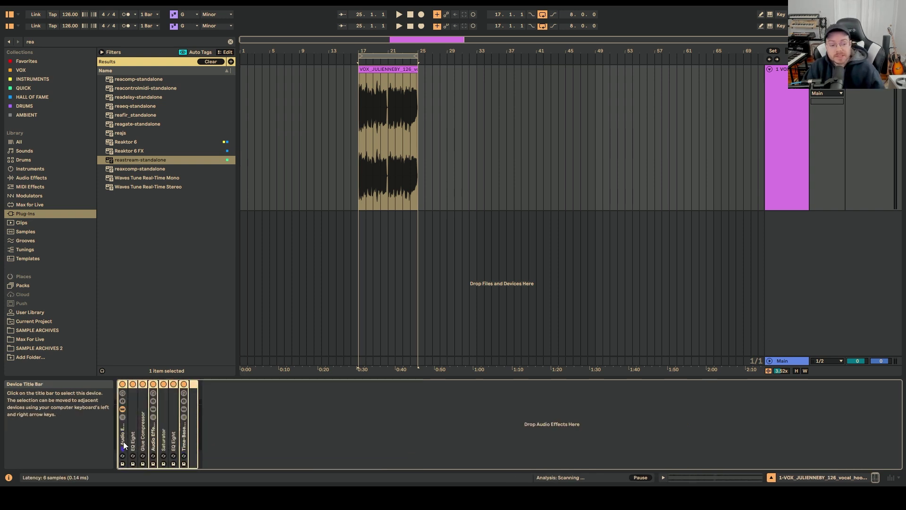